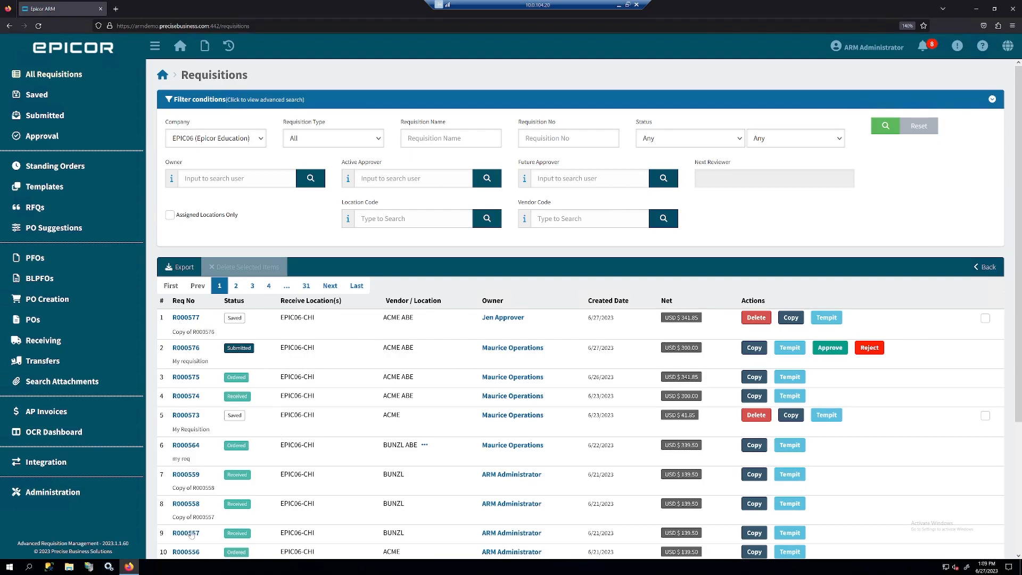
Go to the home dashboard and review the new-document options, the recent documents list and the notifications
drag(258, 505, 229, 503)
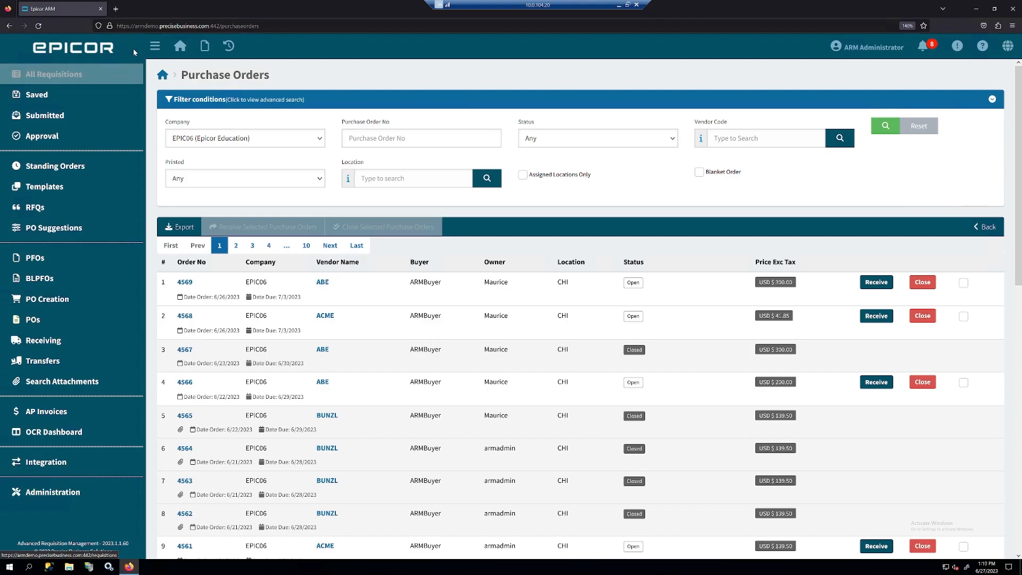
click(180, 45)
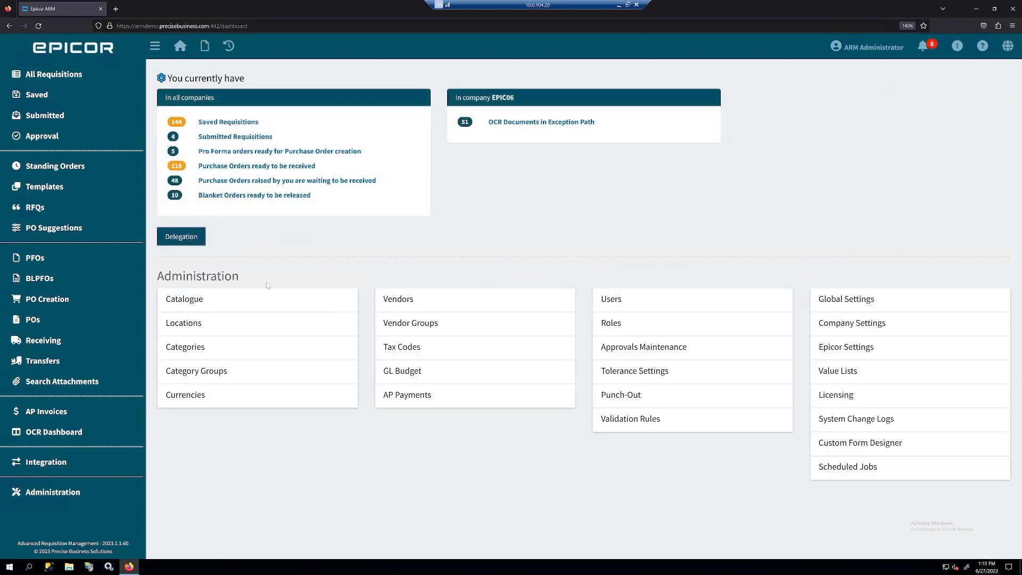
click(204, 47)
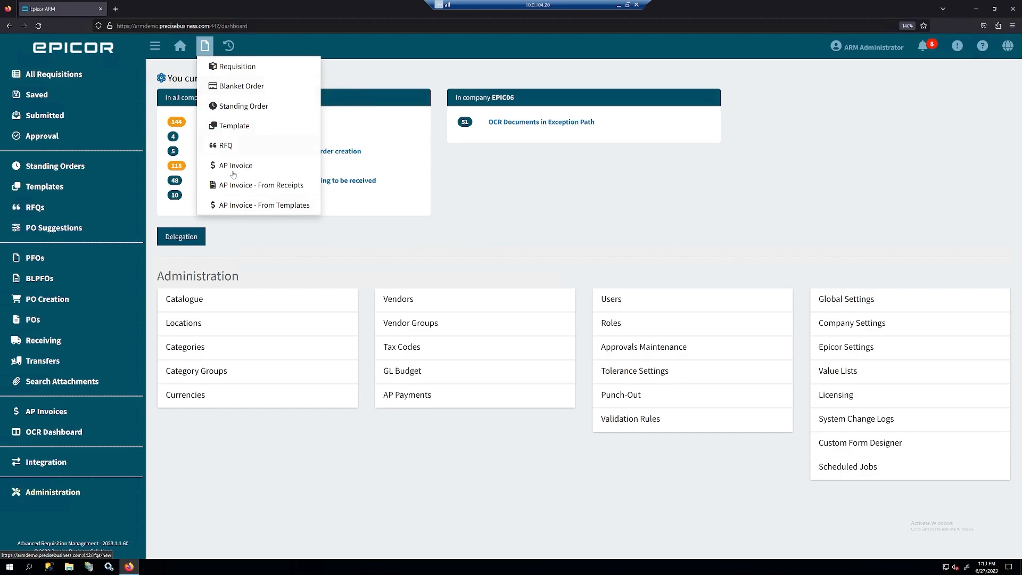
click(250, 47)
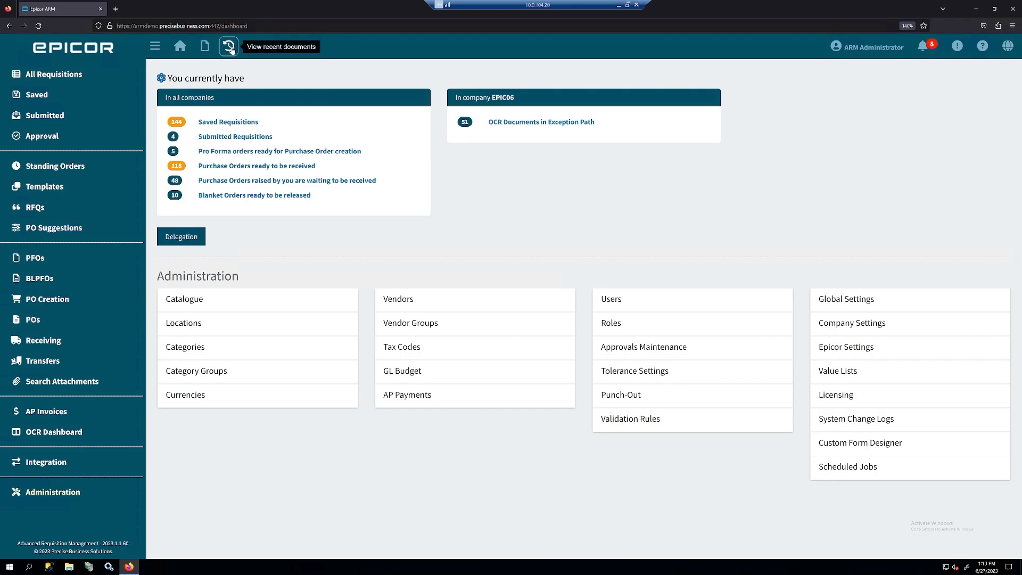
click(229, 47)
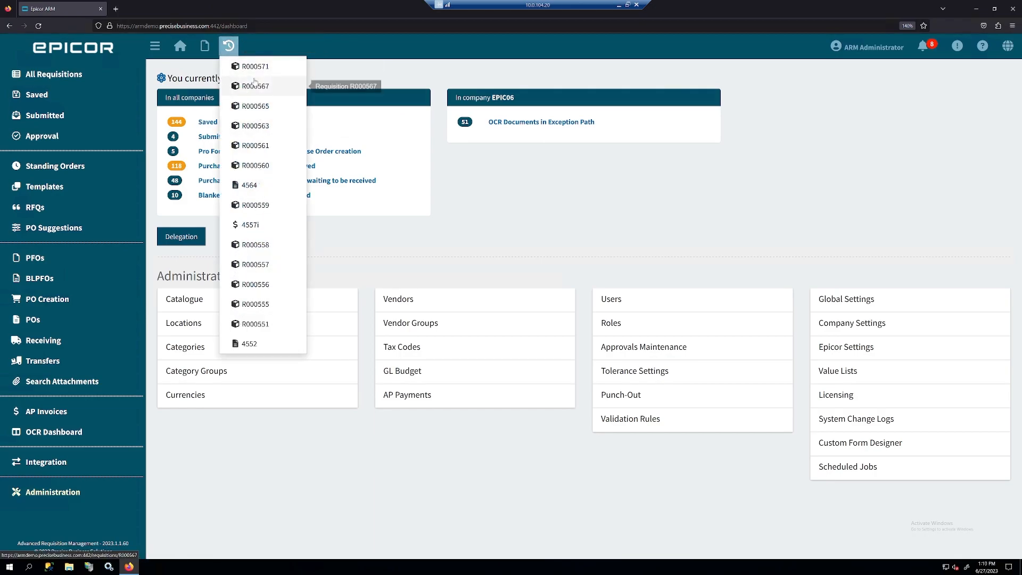
click(266, 40)
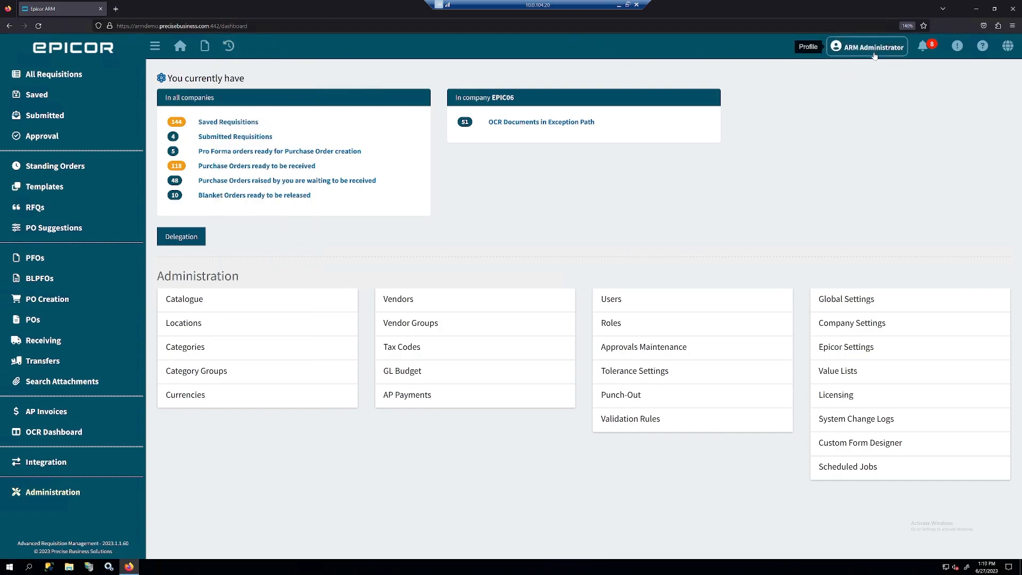
click(920, 50)
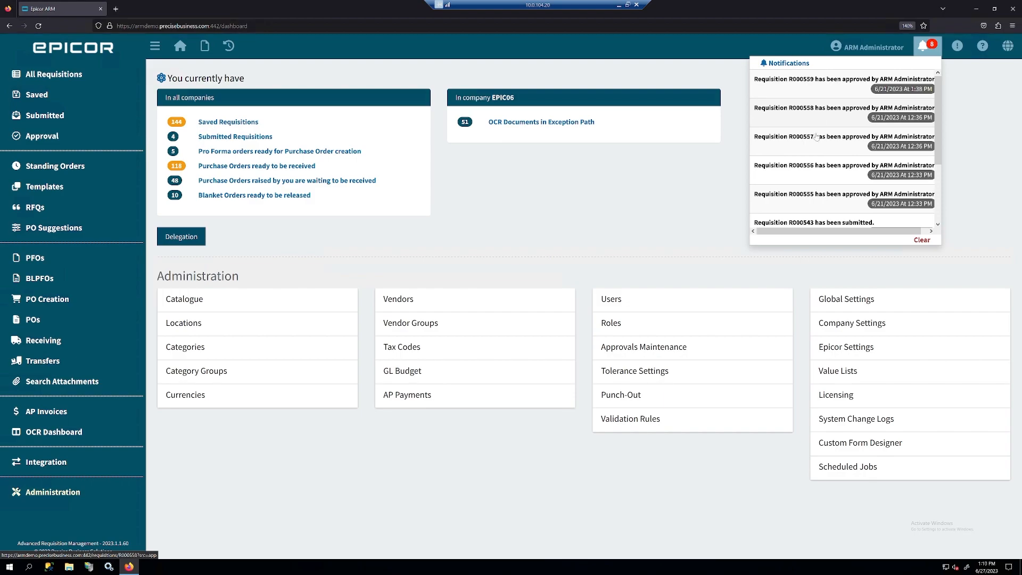
click(687, 187)
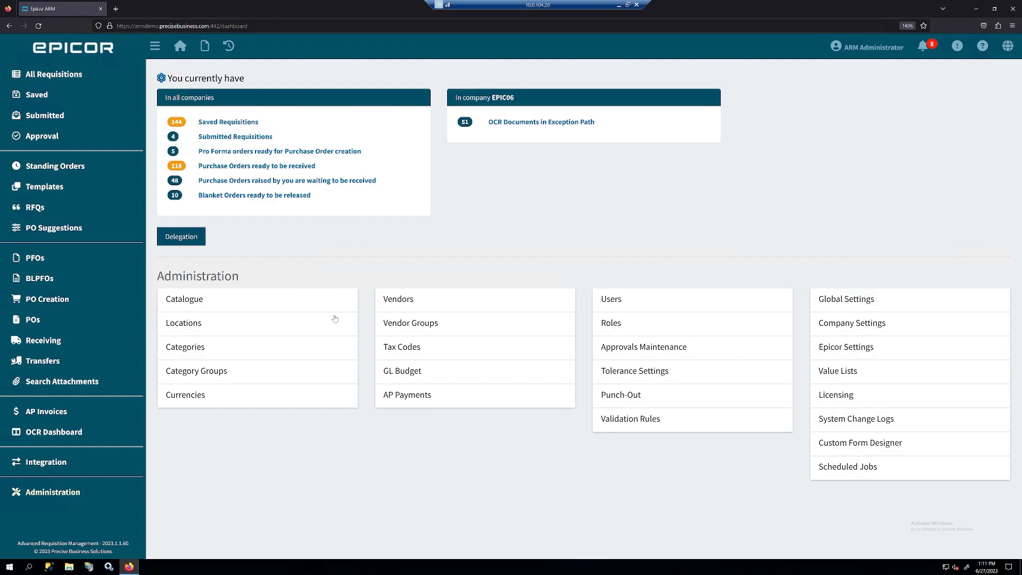
Open Approvals Maintenance and review the approval criteria for EPIC06 and EPIC03, focusing on EPIC06's Advanced requisition row
click(662, 349)
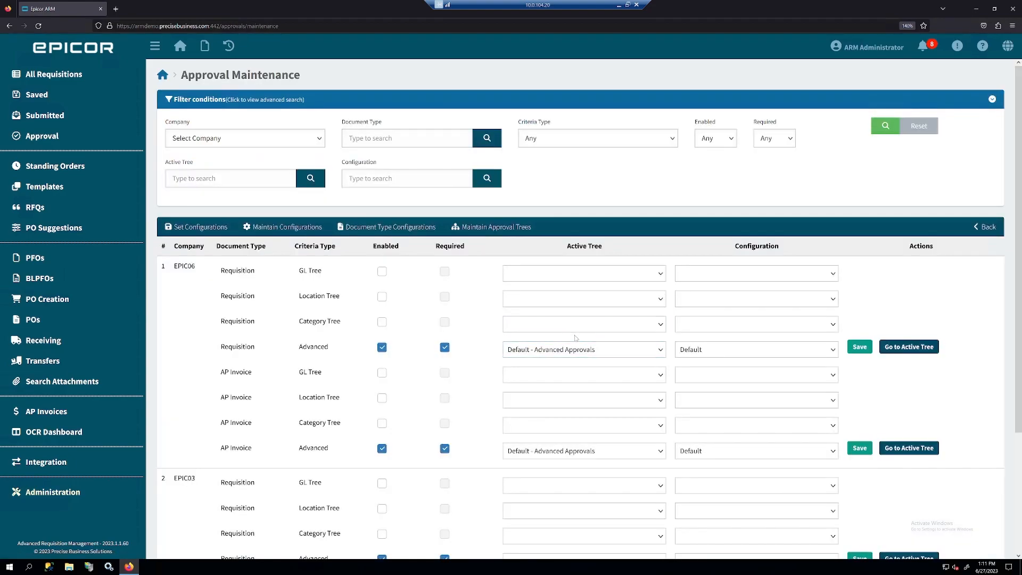
scroll(537, 349, down, 1)
scroll(537, 350, down, 2)
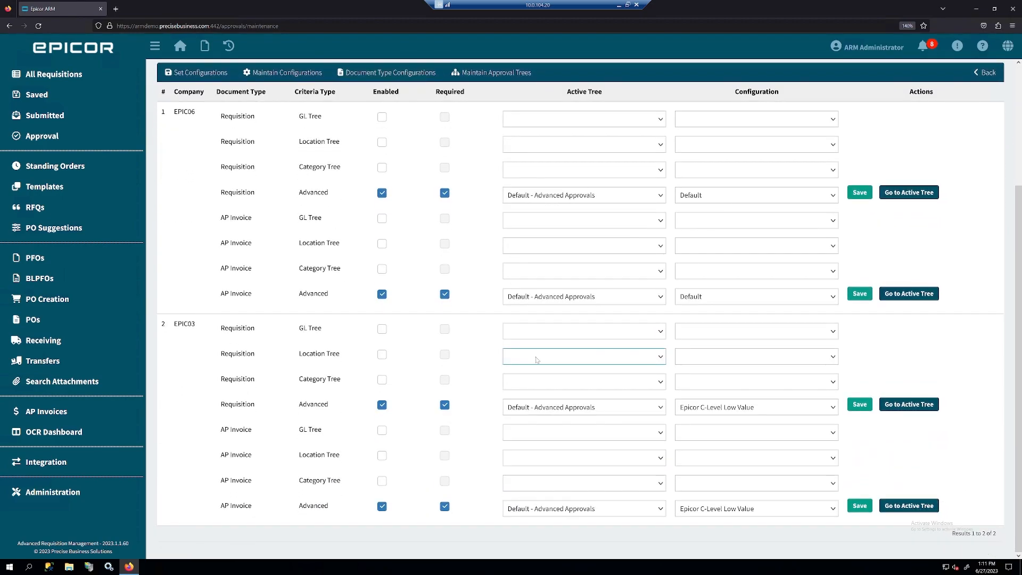
scroll(535, 355, up, 3)
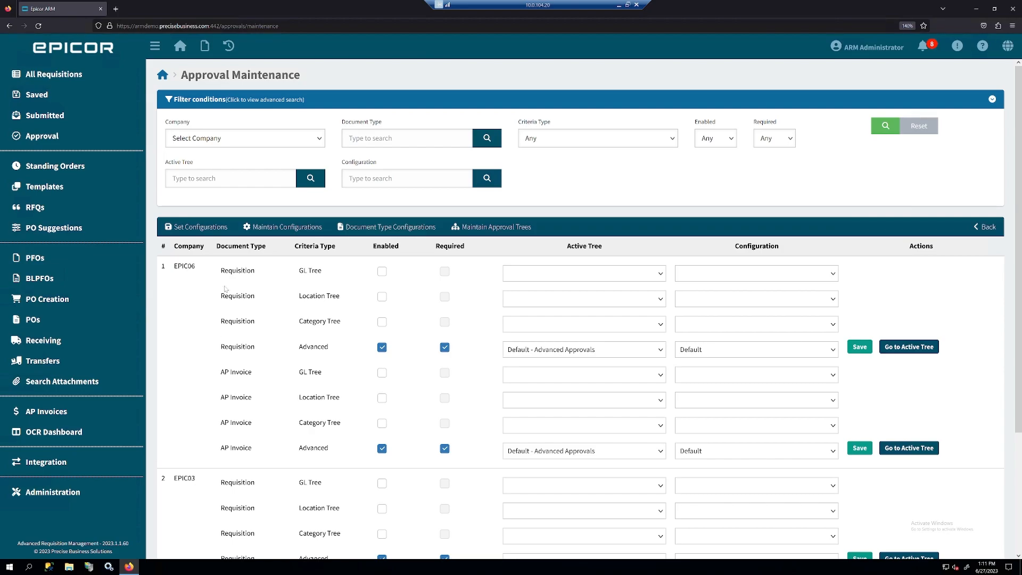
mouse_move(220, 266)
mouse_down()
mouse_move(330, 348)
mouse_move(341, 450)
mouse_move(255, 271)
mouse_move(223, 270)
mouse_move(341, 322)
mouse_move(335, 450)
mouse_move(319, 298)
mouse_move(221, 274)
mouse_up()
drag(219, 346, 343, 353)
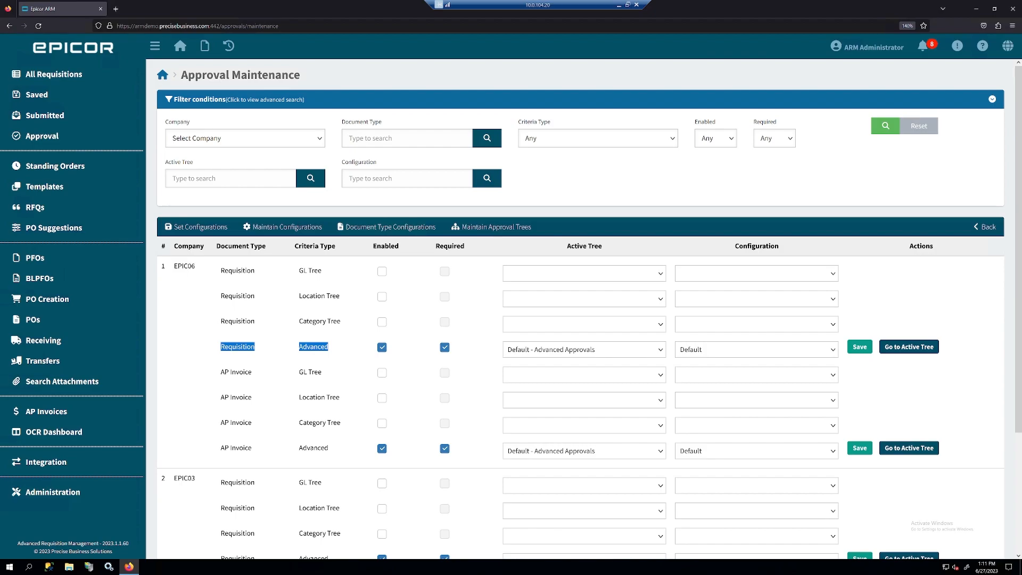
Open the active tree for EPIC06's Advanced requisition approvals and inspect the USD $1,000 approver node's limit and location criteria
click(905, 348)
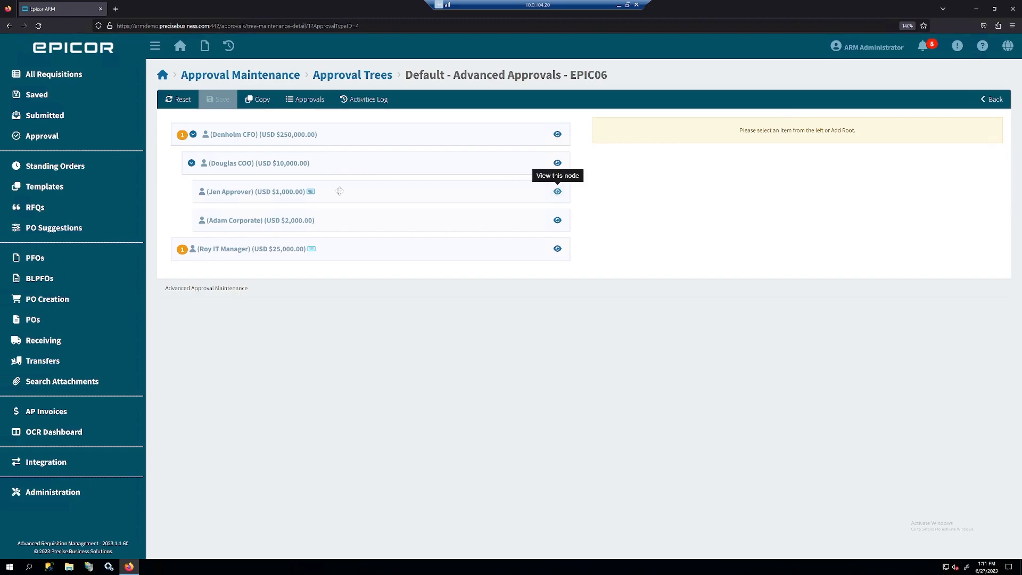
click(558, 193)
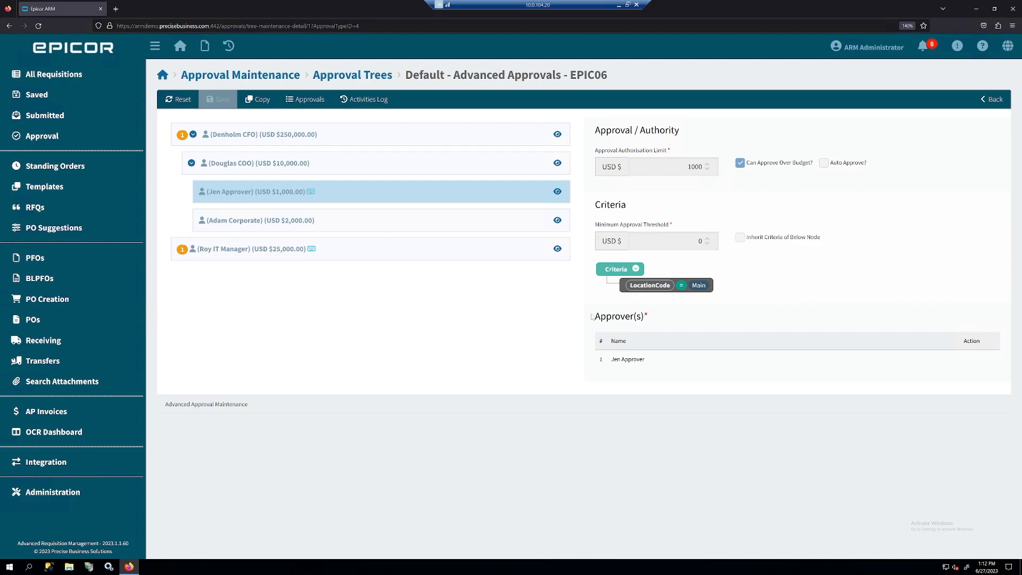
drag(687, 166, 711, 165)
mouse_move(724, 292)
mouse_down()
mouse_move(629, 289)
mouse_move(728, 289)
mouse_up()
Inspect the IT Manager node's authorisation limit and category group criteria in the approval tree
click(557, 250)
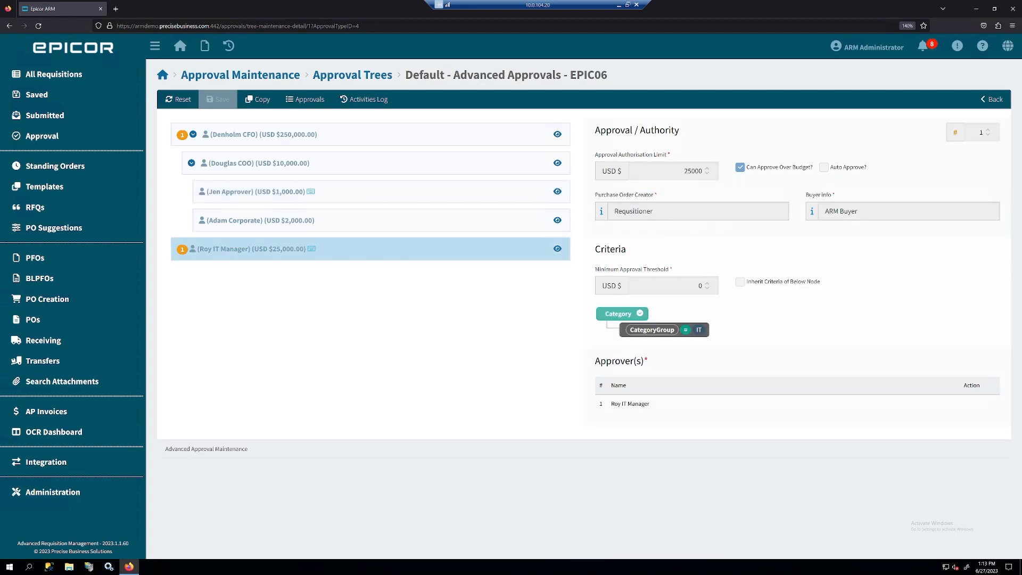
drag(683, 171, 709, 181)
mouse_move(743, 336)
mouse_down()
mouse_move(623, 331)
mouse_move(760, 332)
mouse_up()
Log off the administrator and sign in as the operations user, filling the account and password fields from the saved login
click(867, 52)
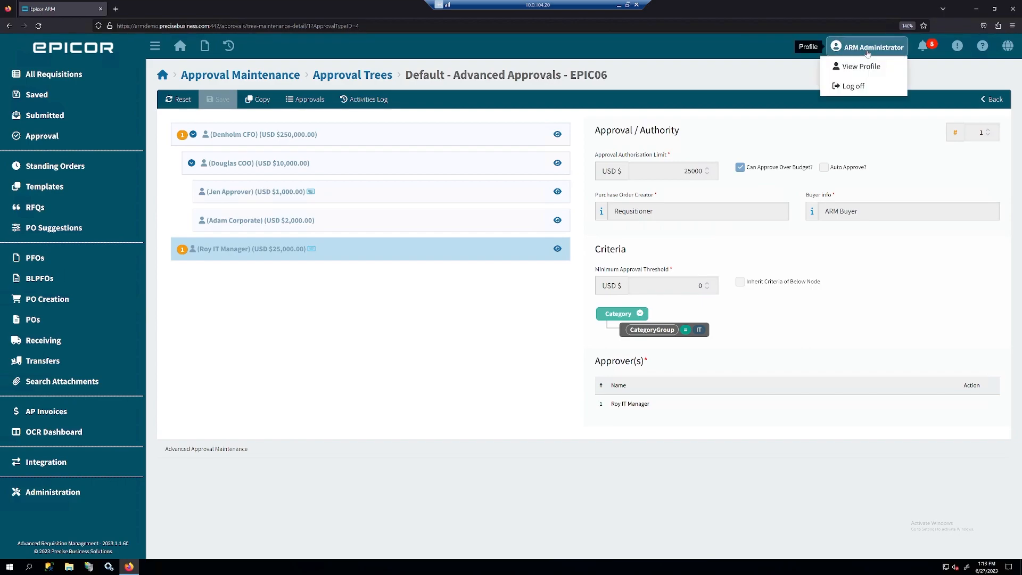
click(858, 90)
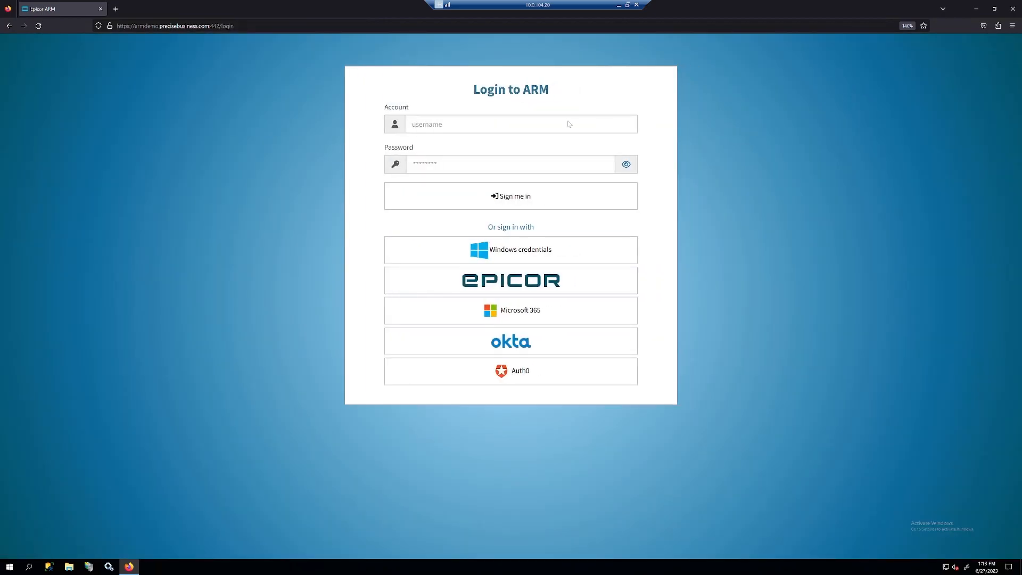
click(511, 124)
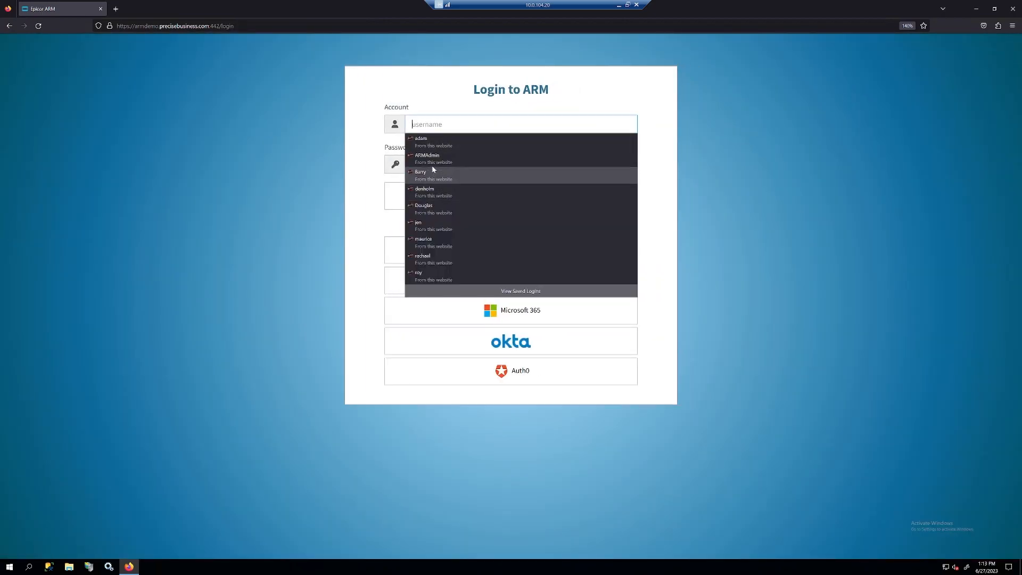
click(442, 243)
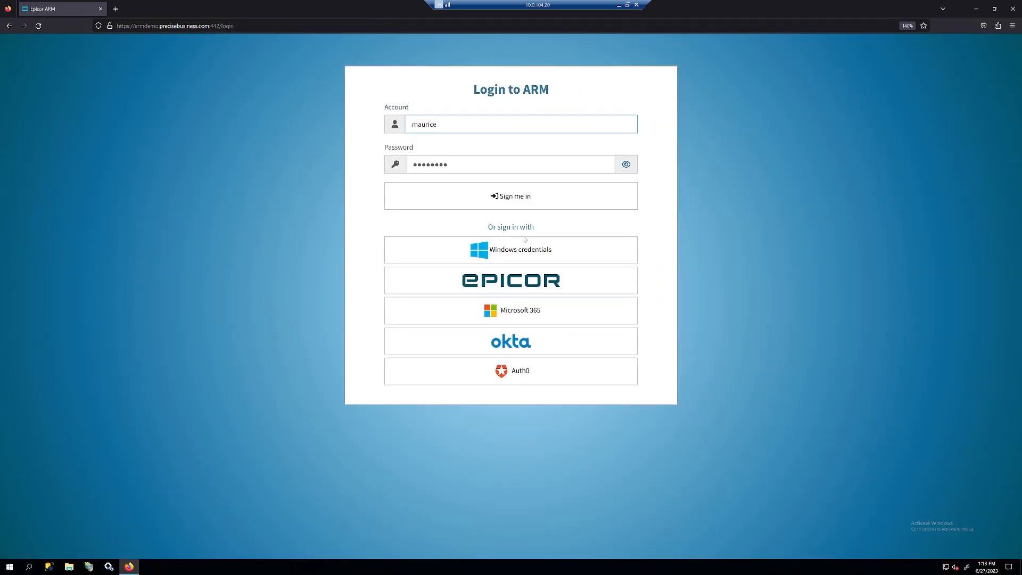
click(417, 202)
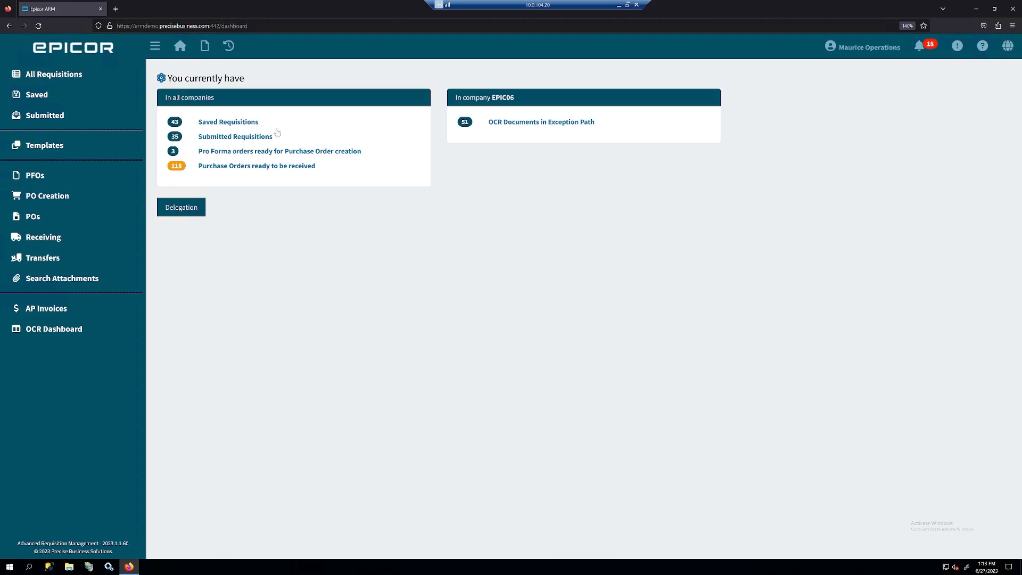
Create a new requisition named "my req" and open the catalogue for adding items to it
click(206, 51)
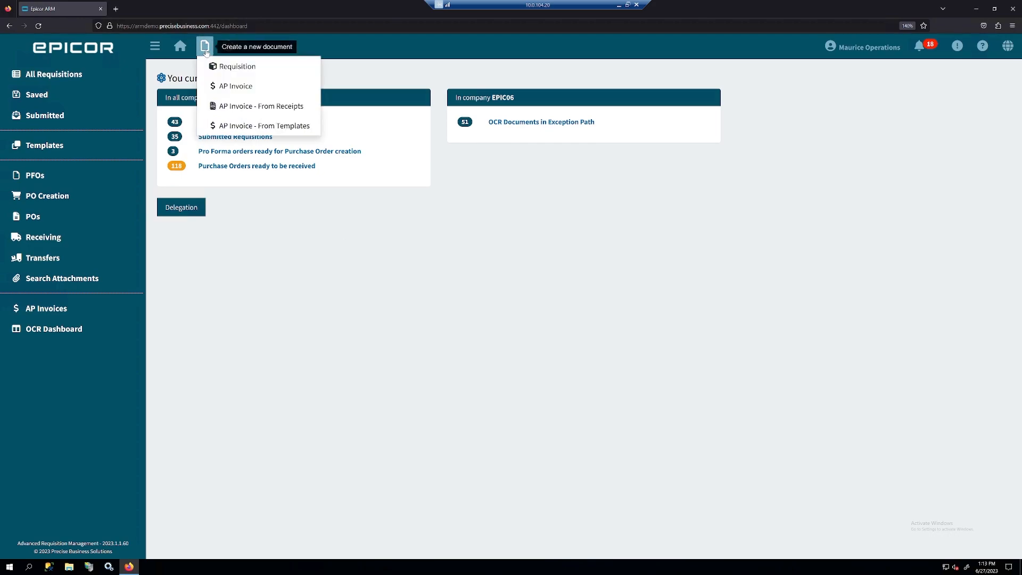
click(240, 72)
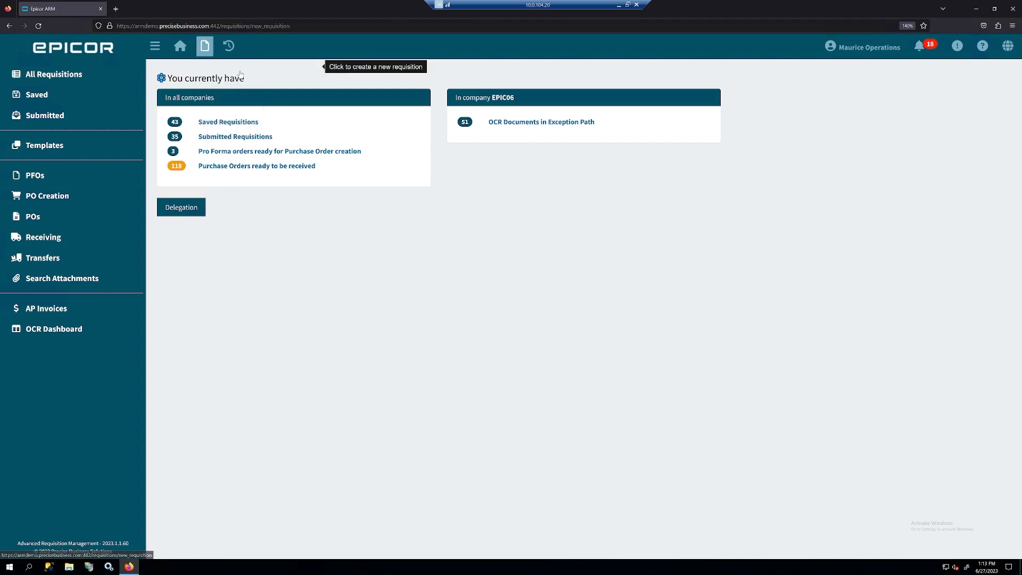
click(239, 139)
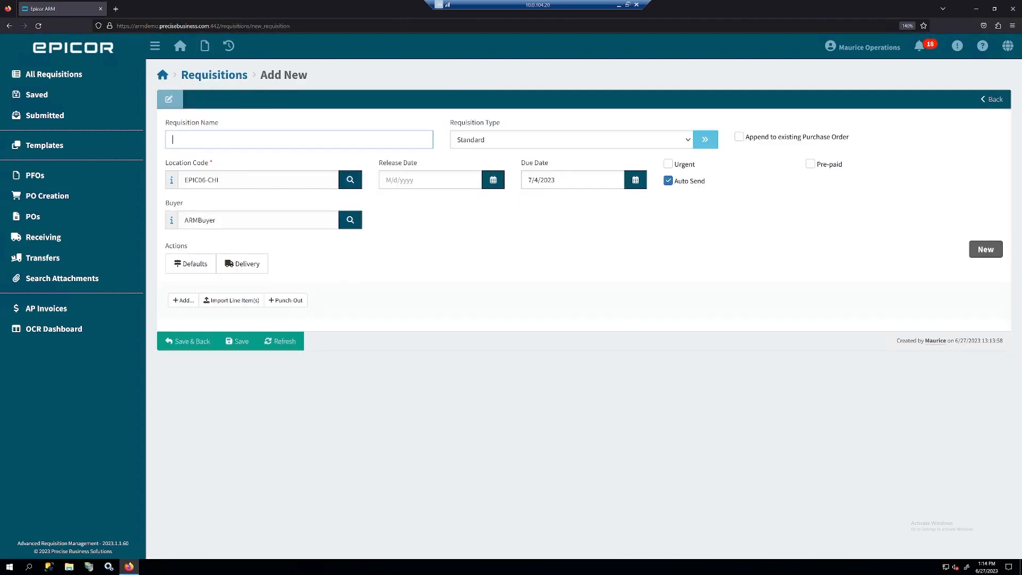
text(my req)
click(184, 306)
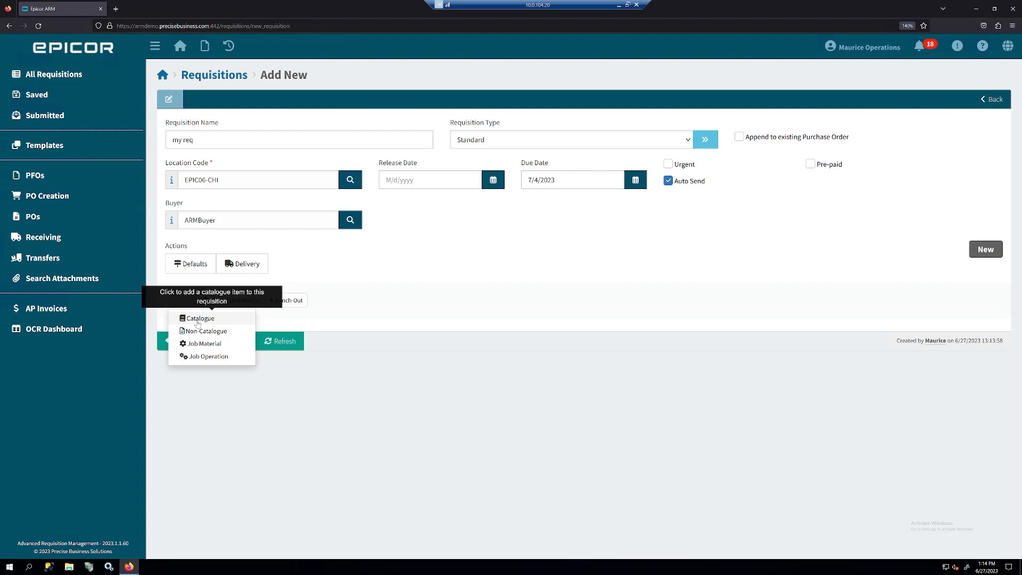
click(198, 319)
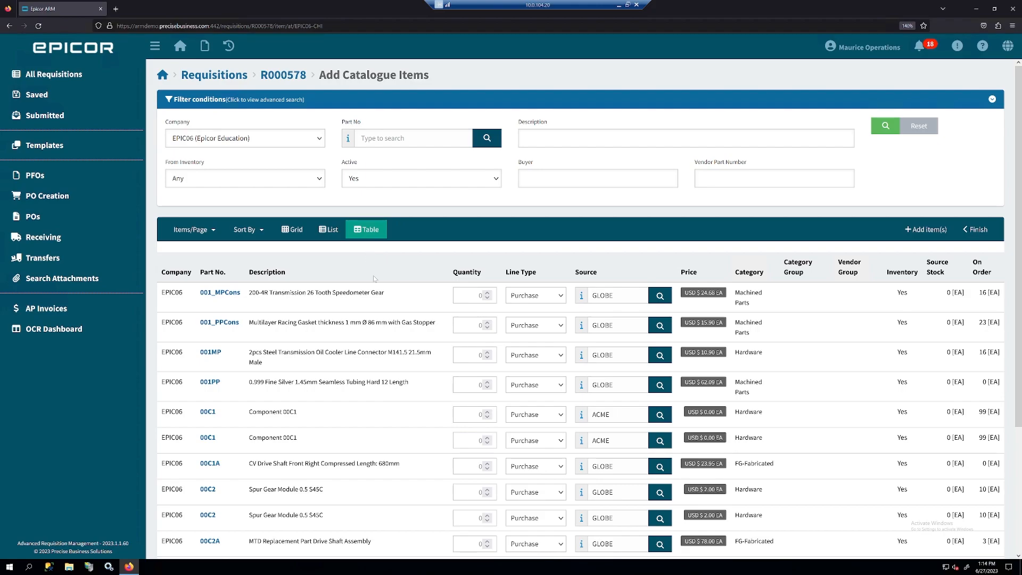
Compare the catalogue's grid and list layouts, then return to the table layout
click(290, 231)
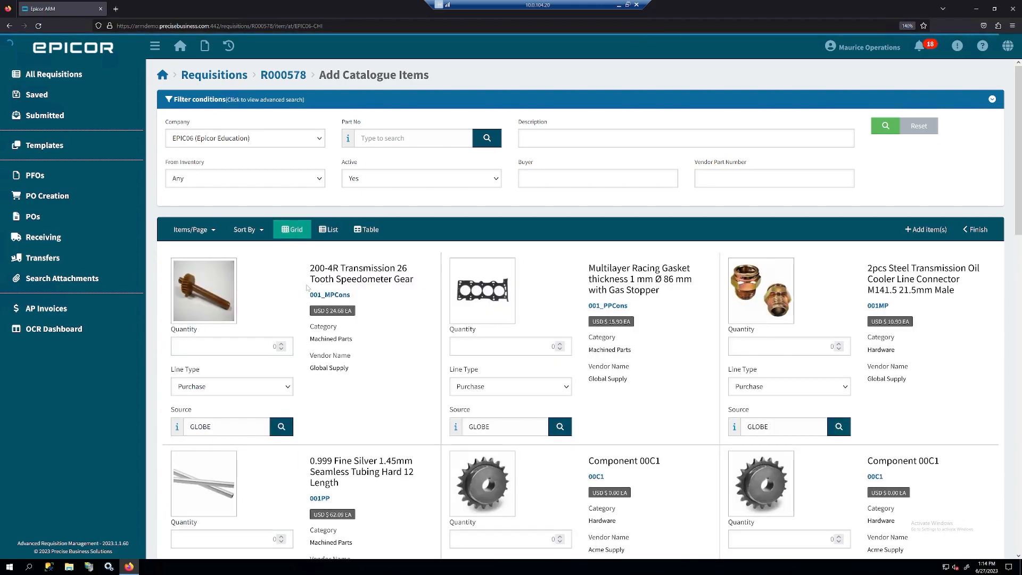
click(330, 233)
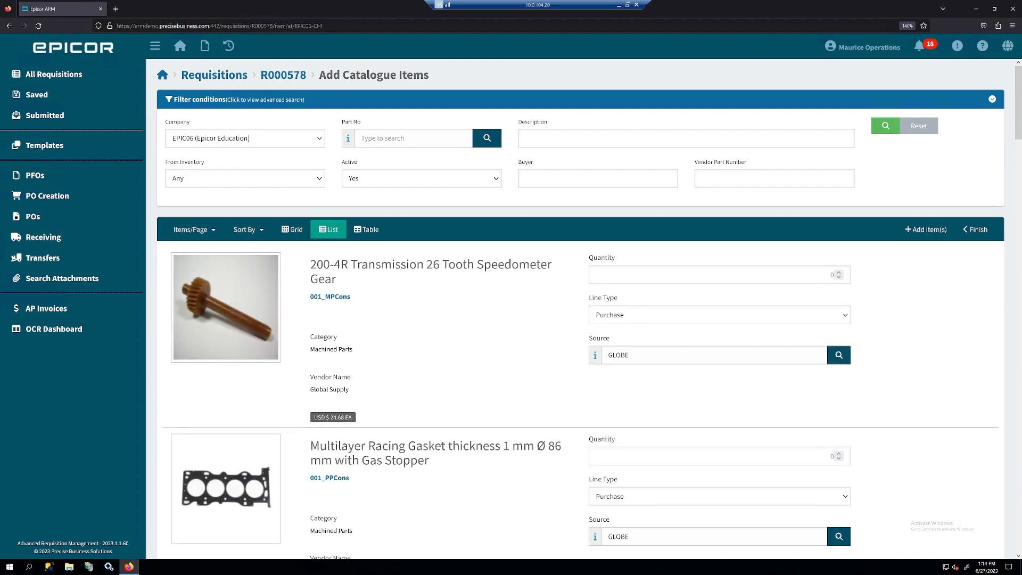
click(366, 230)
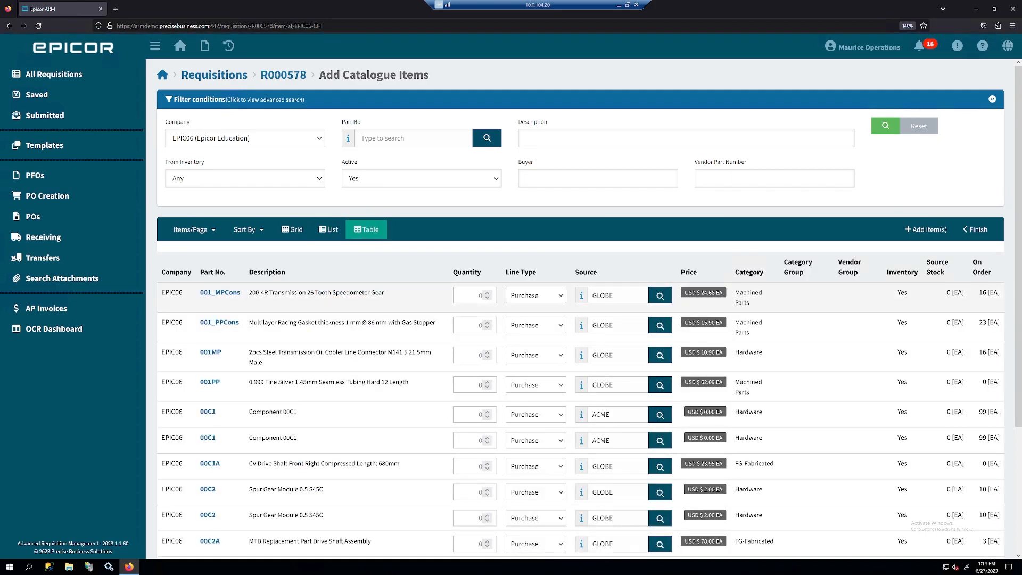
Add the first Component 00C1 entry with quantity 3 to the requisition and finish adding catalogue items
click(499, 182)
click(500, 183)
double_click(207, 412)
click(487, 414)
text(3)
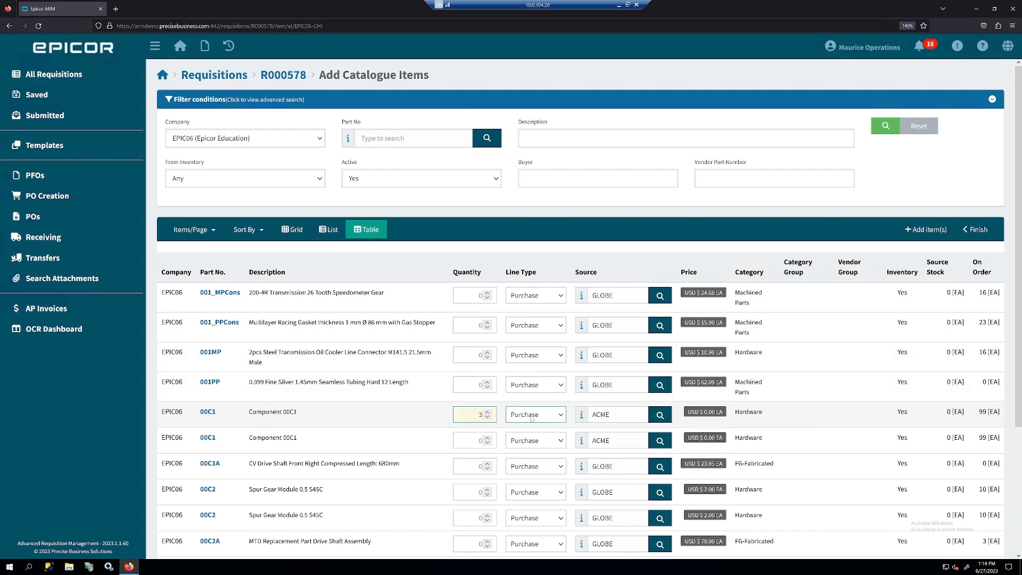
key(Tab)
key(Tab)
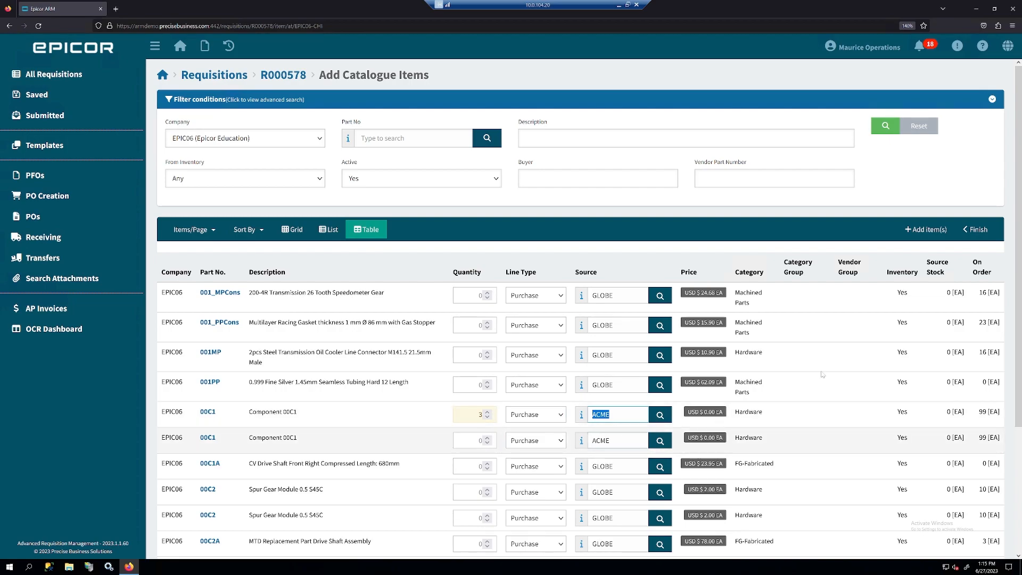
click(919, 230)
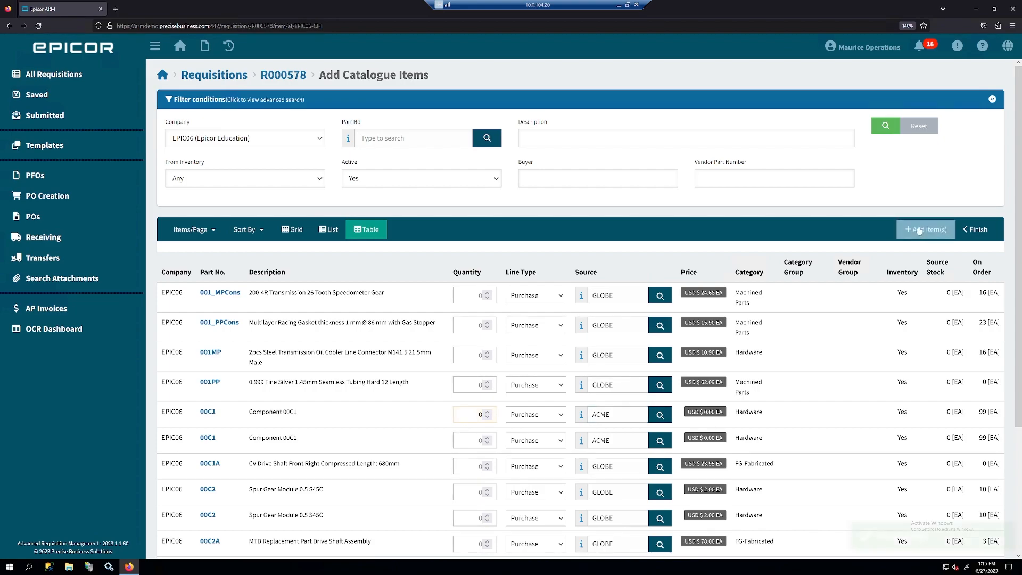
click(981, 230)
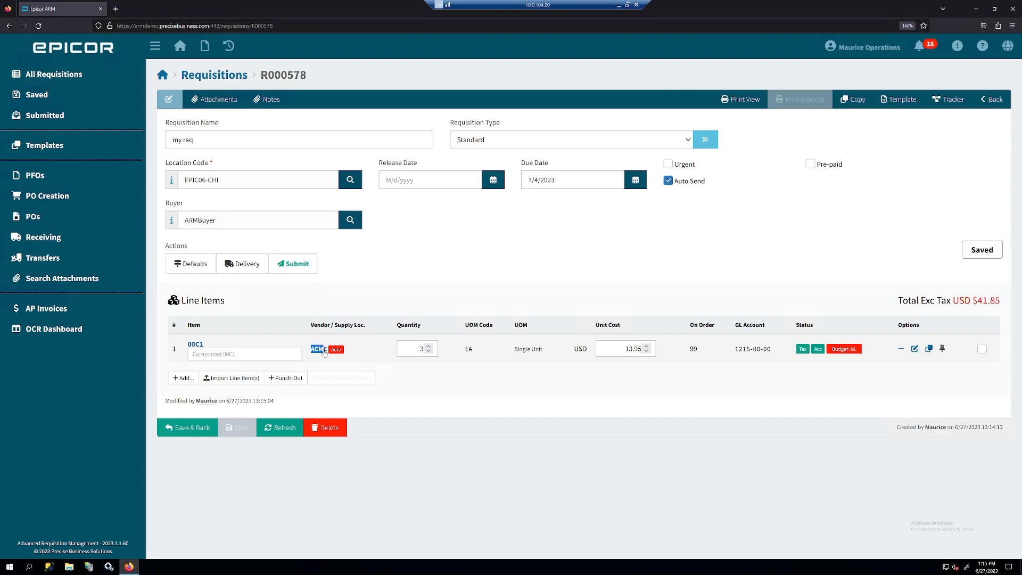
Review the 00C1 line's quantity, on-order amount, GL account and budget status
double_click(422, 348)
double_click(693, 349)
double_click(737, 351)
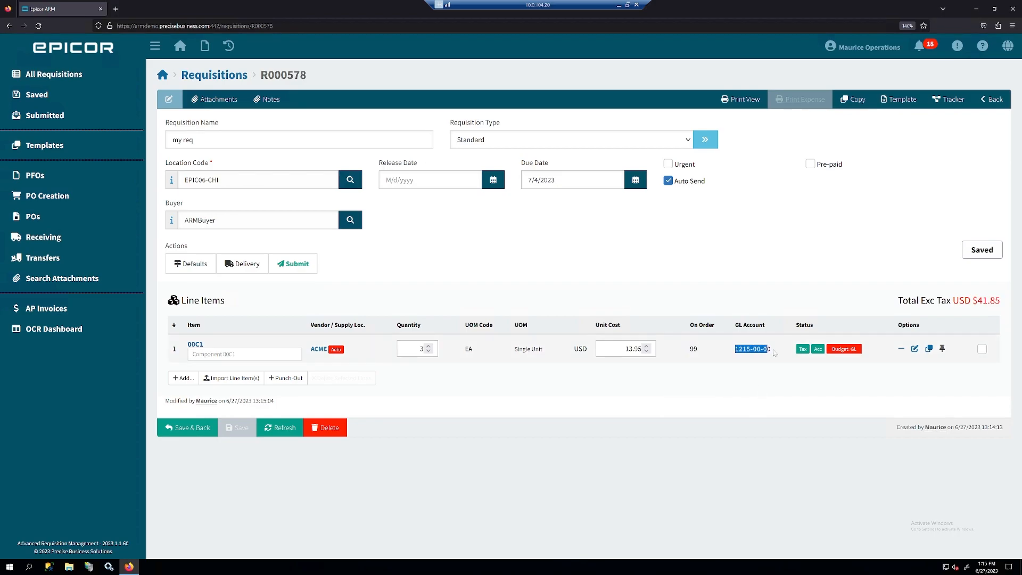
click(722, 386)
mouse_move(736, 350)
mouse_down()
mouse_move(771, 350)
mouse_move(734, 349)
mouse_up()
mouse_move(844, 349)
Start a new non-catalogue line on the requisition, describe it as "Computer repair" and check its category
click(183, 379)
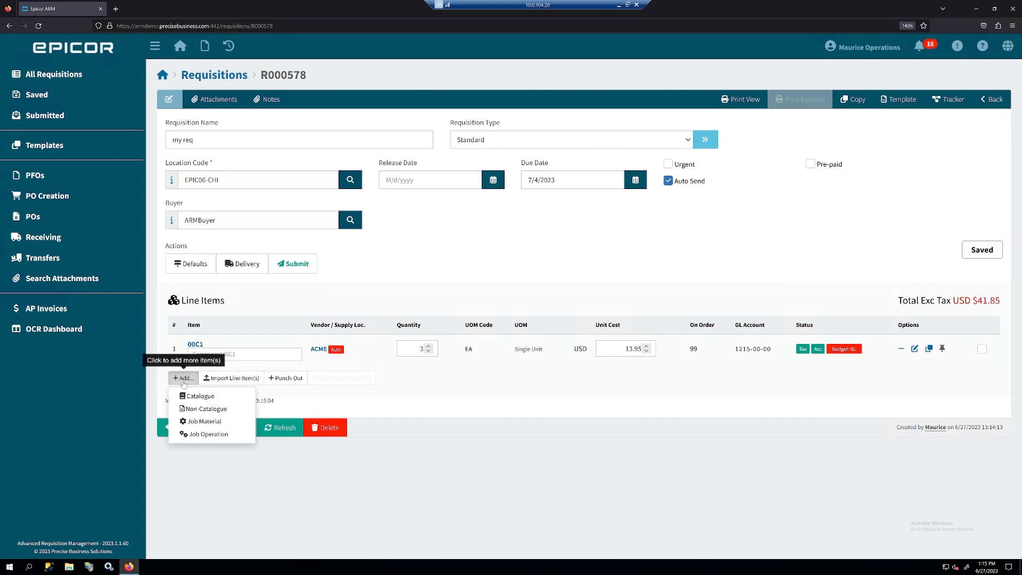
click(195, 414)
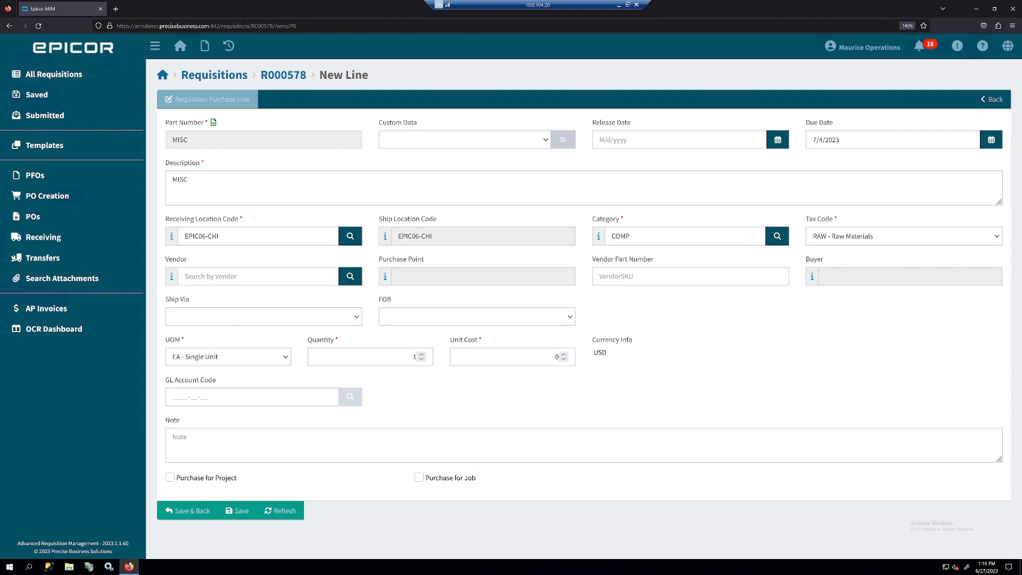
double_click(186, 180)
text(Computer repair)
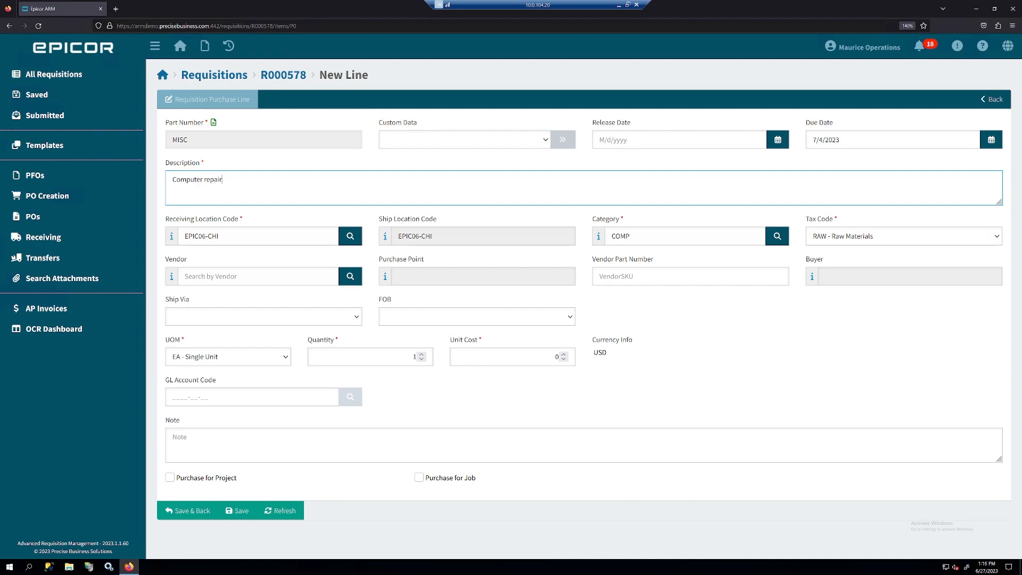
drag(592, 219, 611, 236)
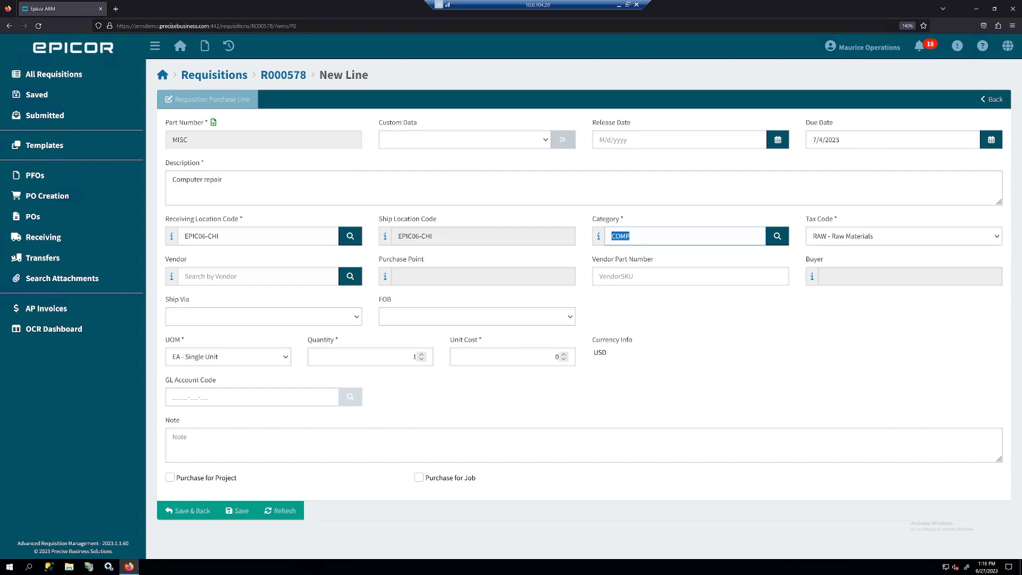
Set the line's vendor to ABE and unit cost to 300, save it and return to the requisition
click(240, 276)
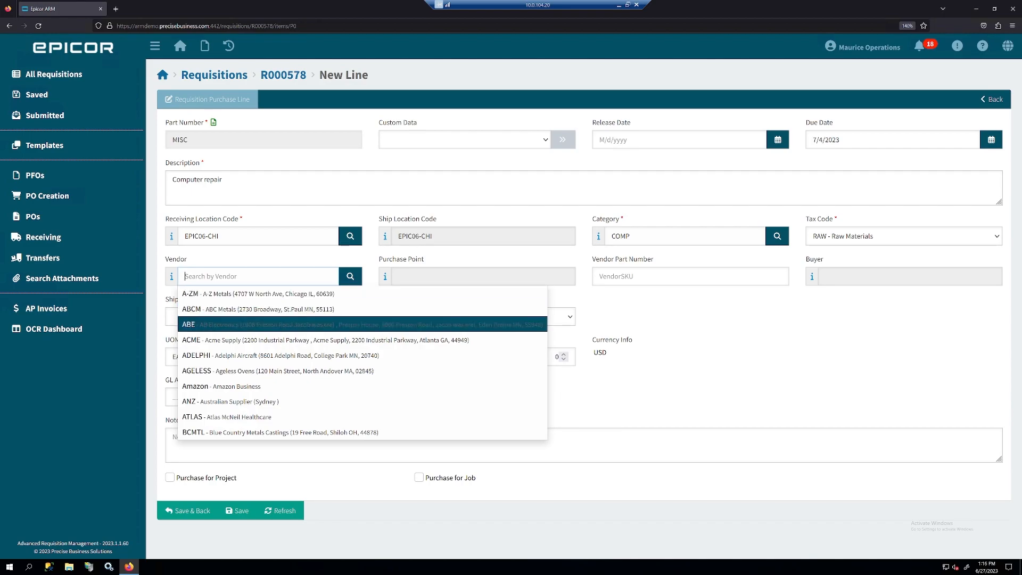
click(202, 324)
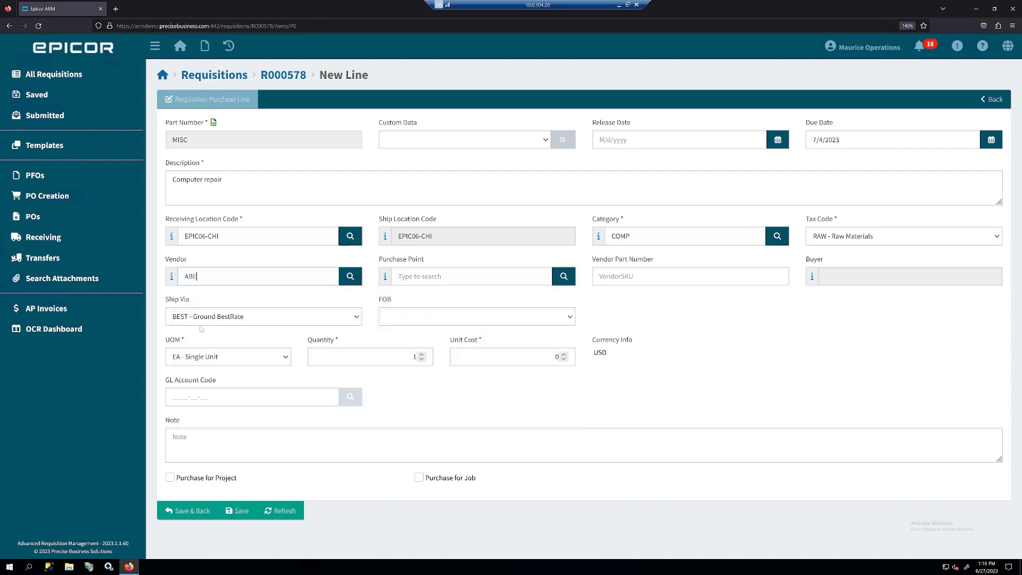
click(556, 357)
text(300)
click(240, 515)
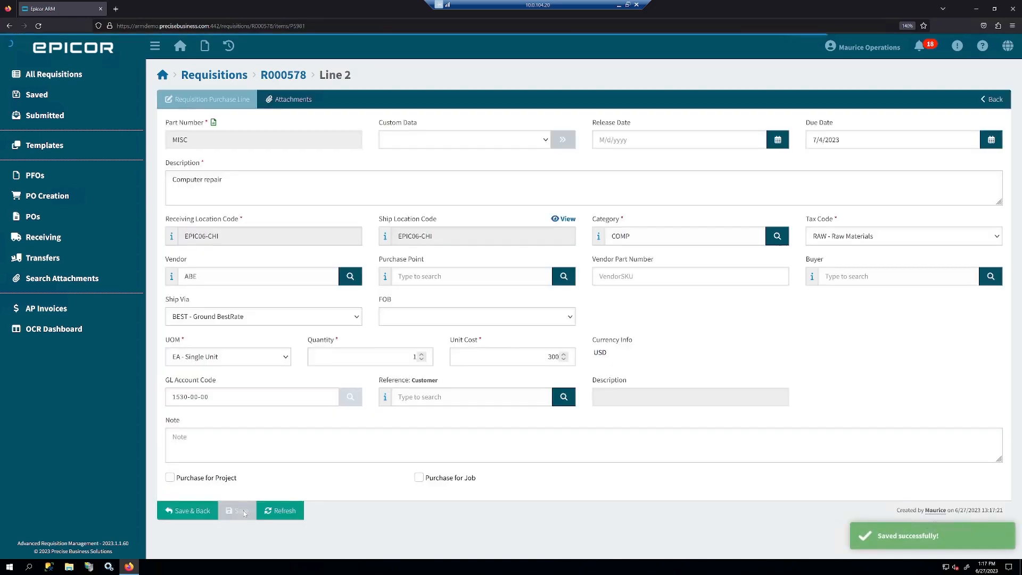
drag(233, 398, 157, 439)
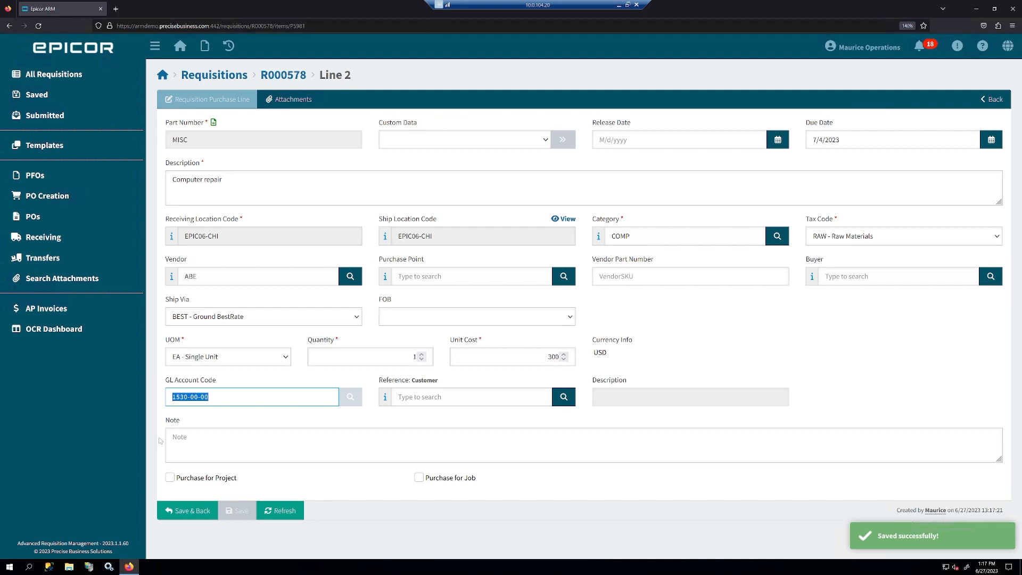
click(184, 514)
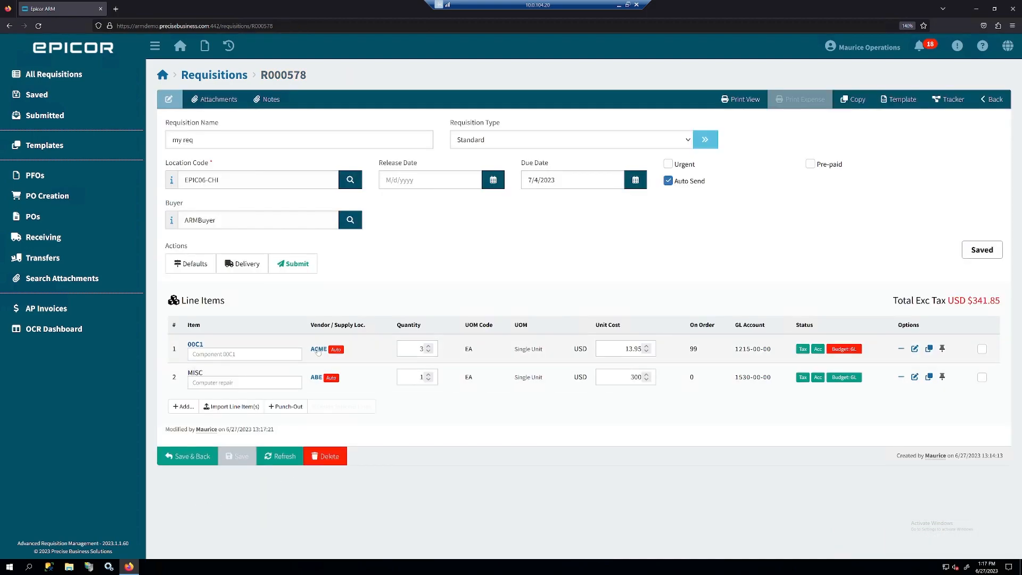
Review the 00C1 and MISC line items, and submit the requisition for approval
drag(204, 345, 168, 342)
drag(205, 373, 168, 371)
click(290, 266)
click(305, 265)
click(517, 358)
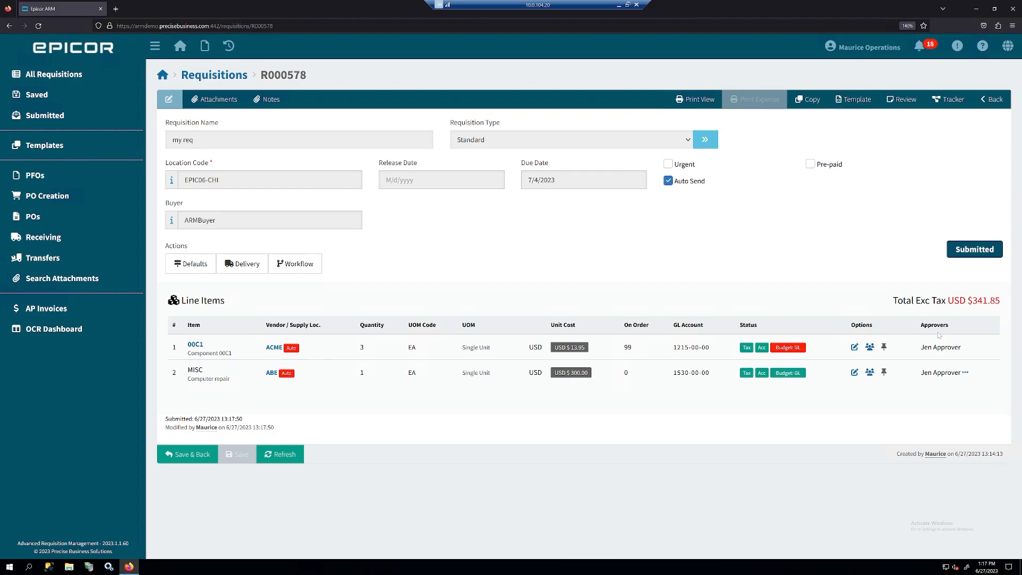
Examine the computer repair line's workflow diagram for its approvers, approval limits and approval criteria, and close it
click(965, 374)
click(869, 373)
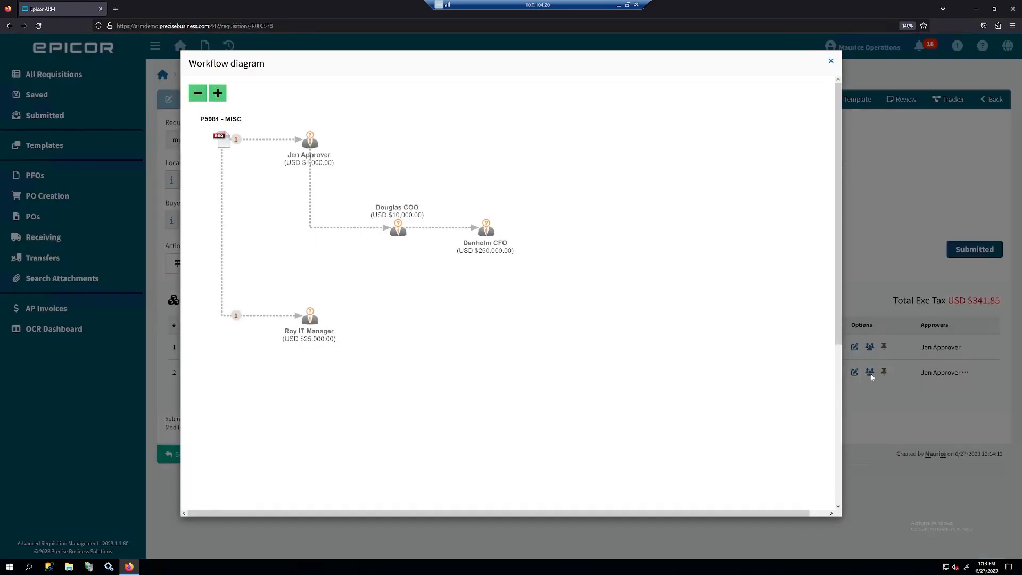
drag(454, 312, 607, 379)
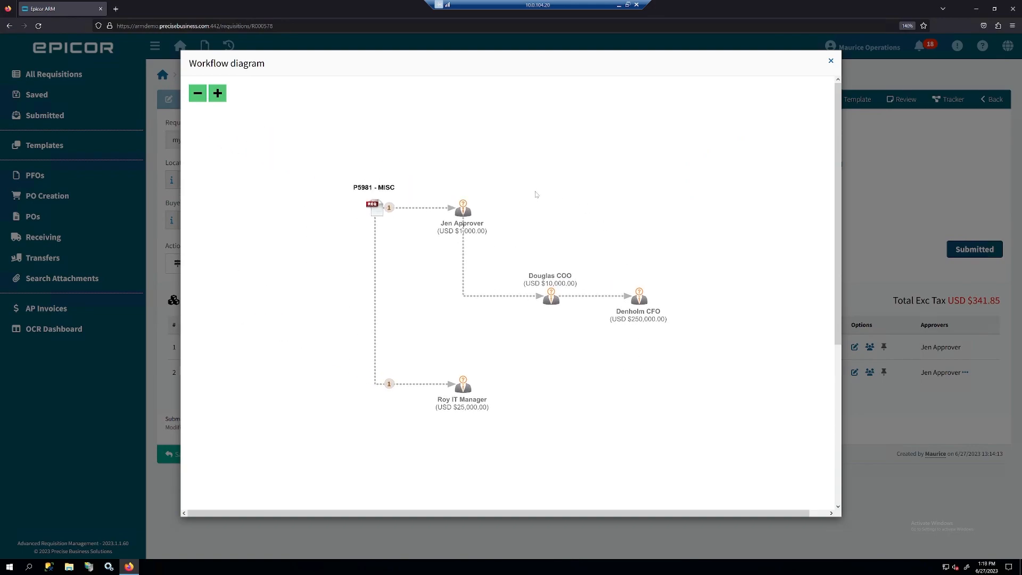
mouse_move(464, 212)
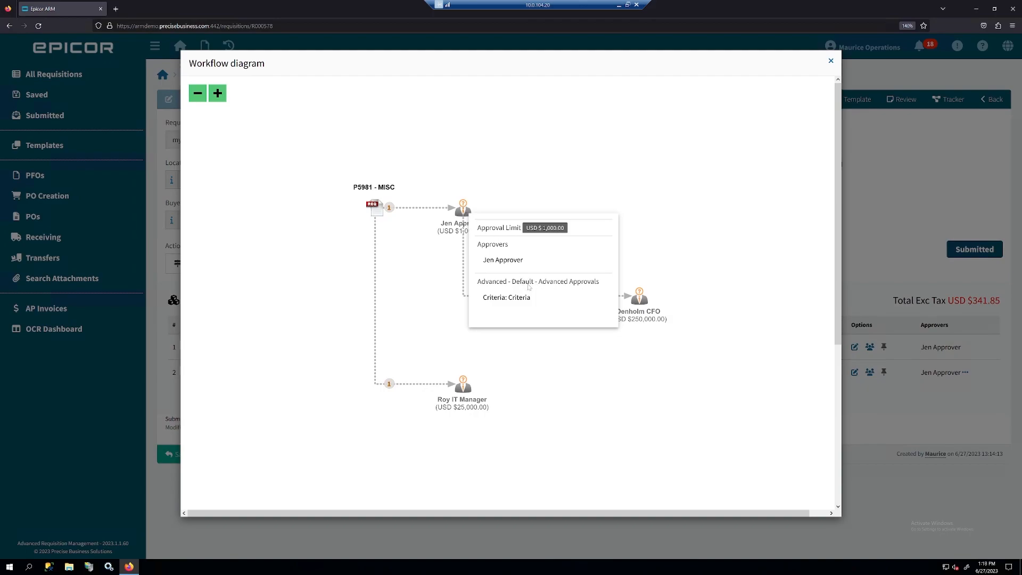
drag(533, 298, 523, 298)
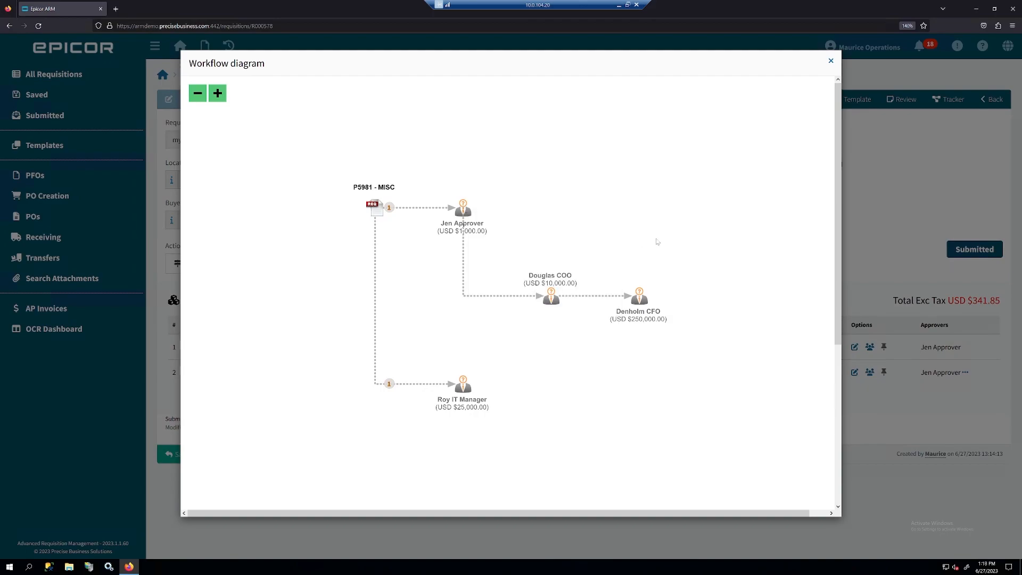
mouse_move(464, 386)
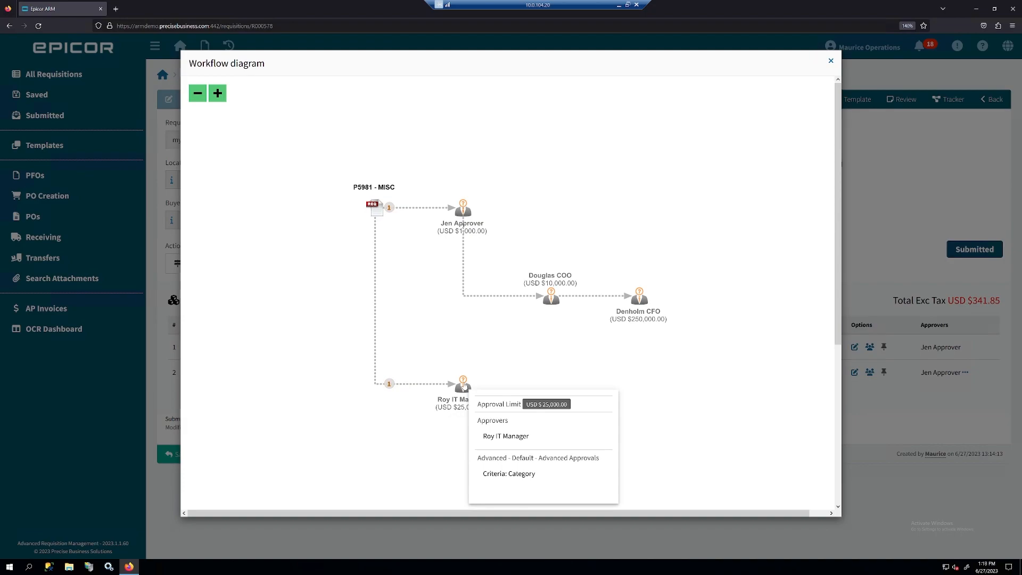
drag(536, 473, 482, 473)
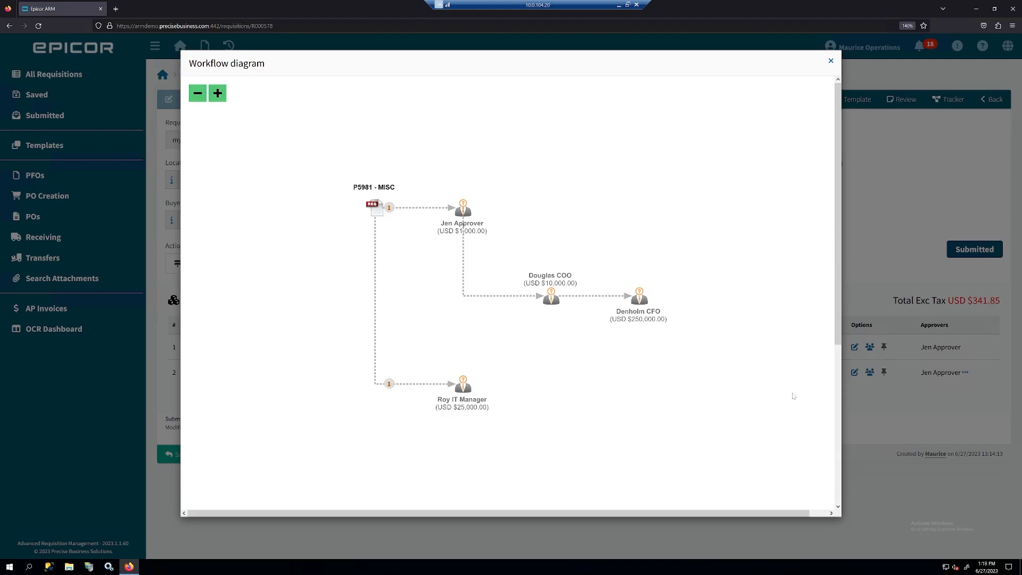
click(880, 410)
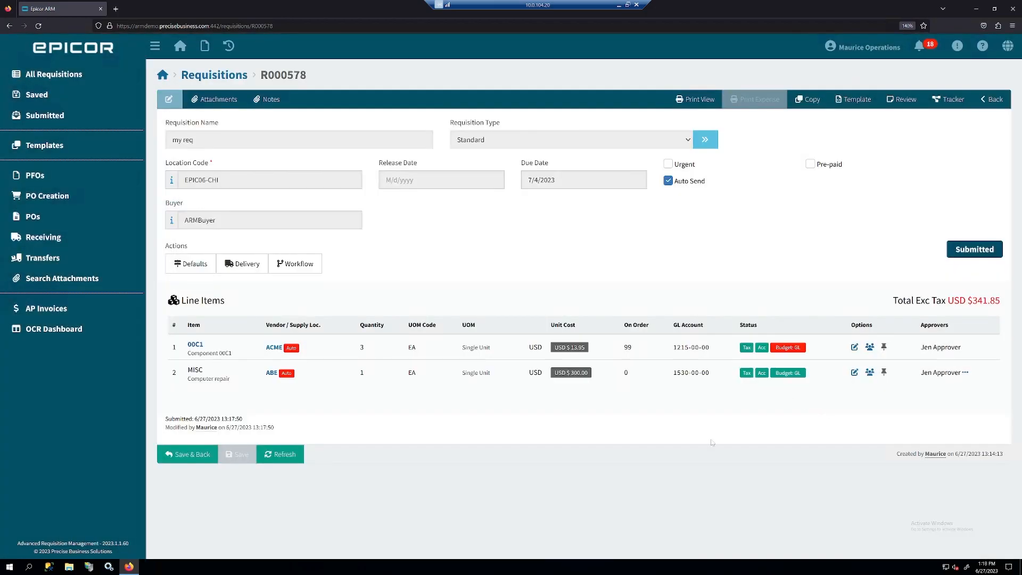
drag(230, 379, 188, 379)
Log off the operations user and sign in with the first approver's saved login
click(867, 50)
click(851, 85)
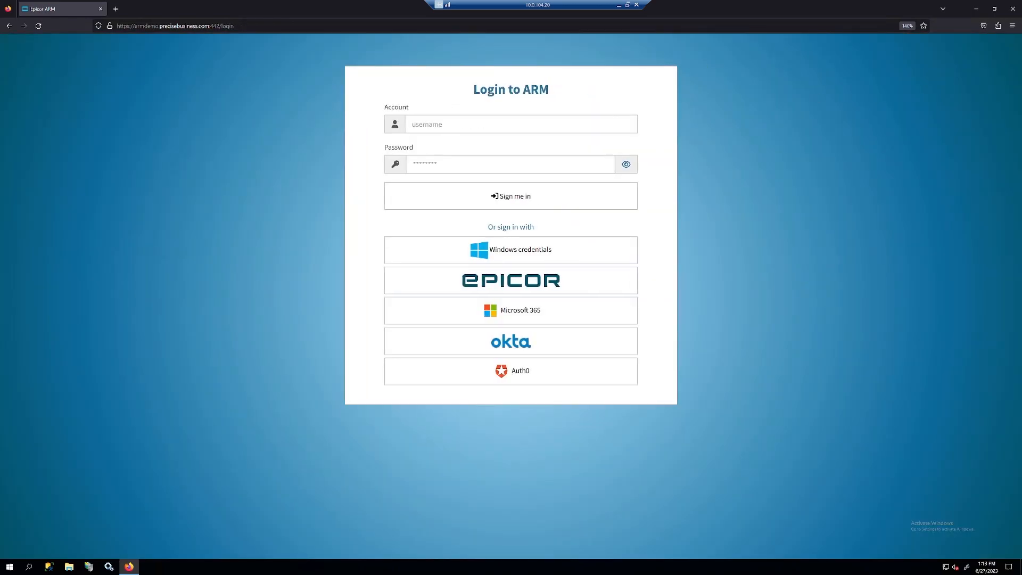
click(426, 124)
click(431, 228)
click(426, 207)
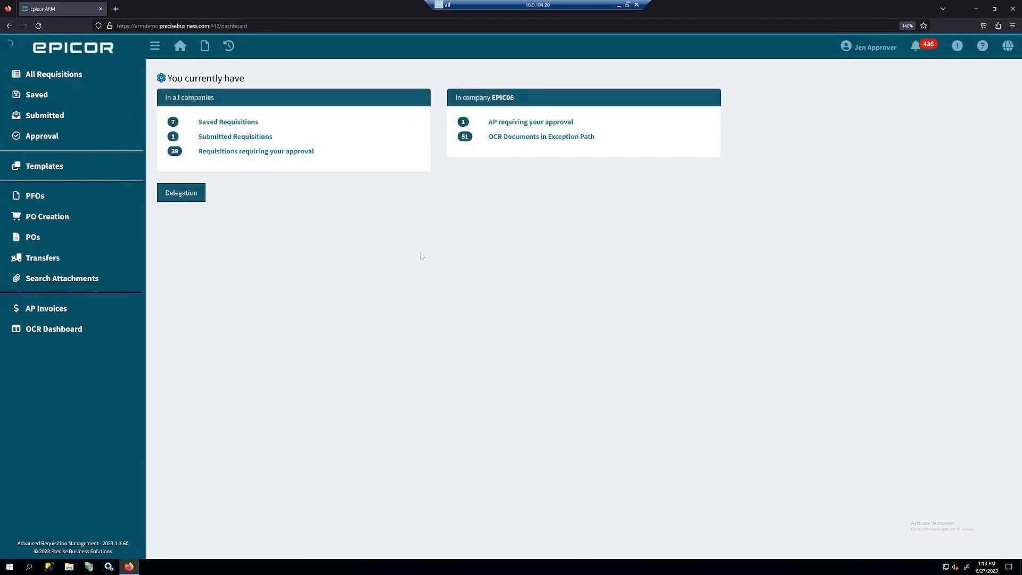
Open "my req" from the requisitions requiring approval and view its available workflow actions
drag(328, 155, 198, 159)
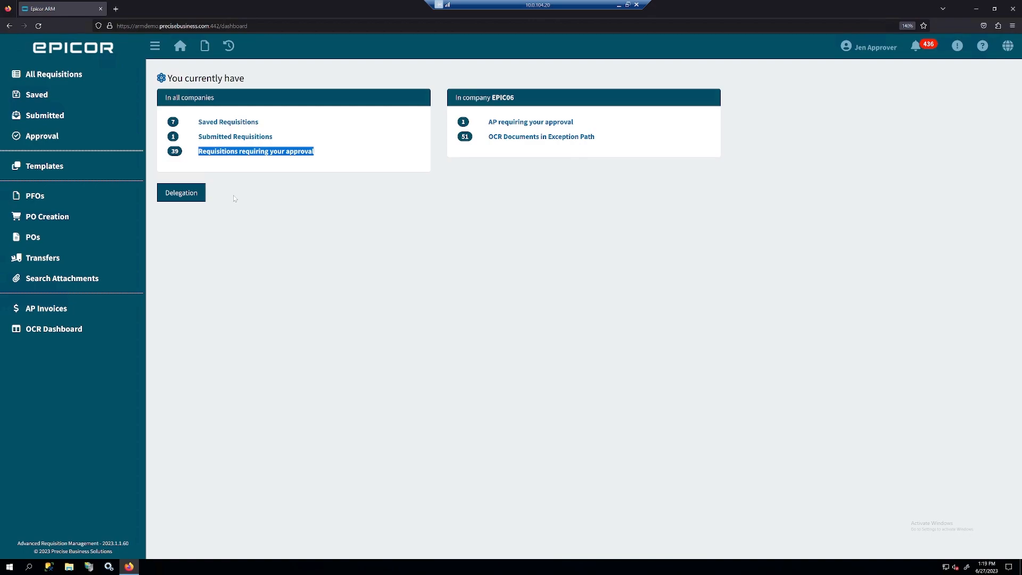
click(291, 153)
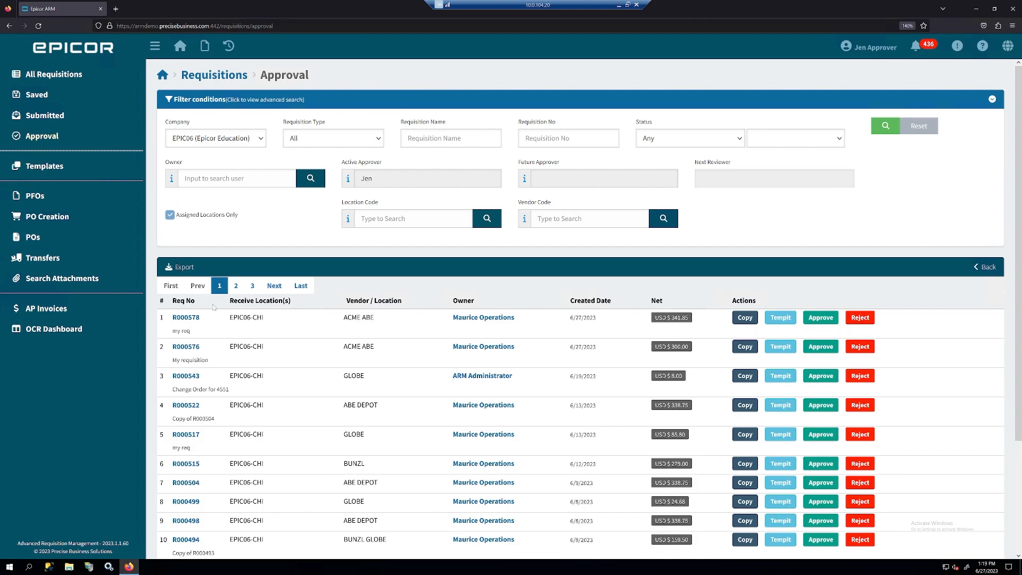
click(182, 319)
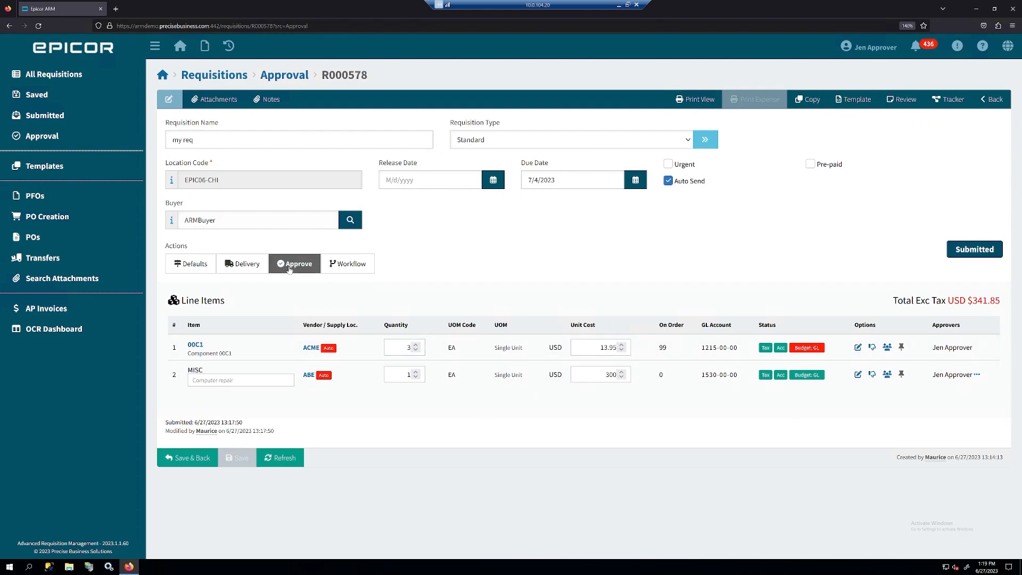
click(346, 265)
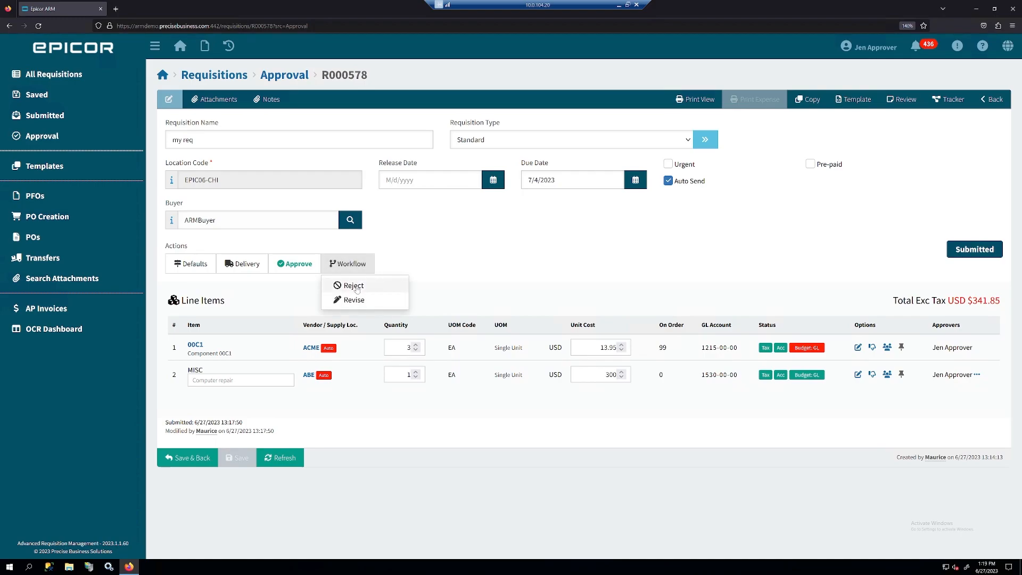
click(452, 267)
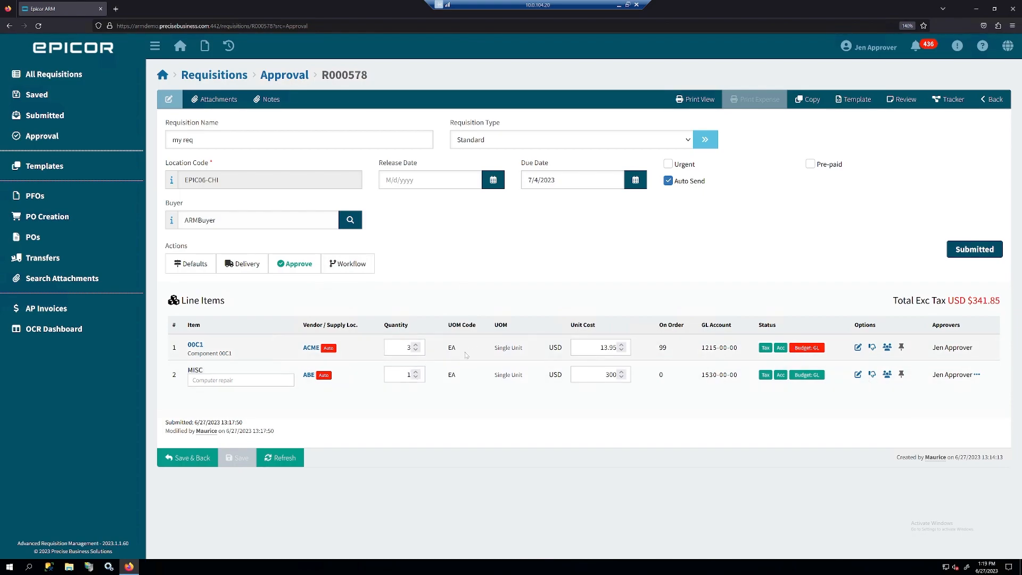
Try to reject the 00C1 line with the denial reason "Not today"
click(872, 348)
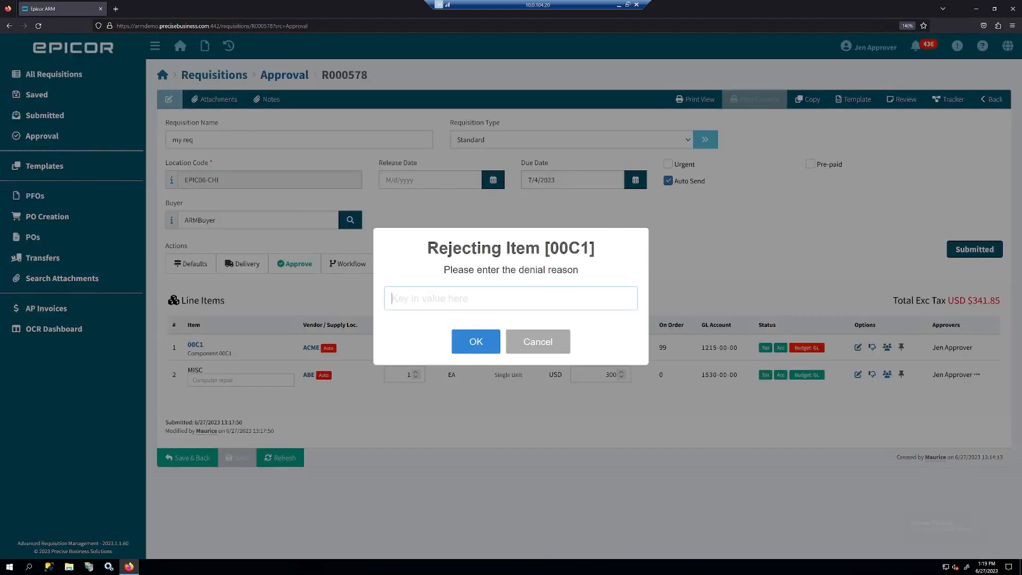
text(Not today)
click(476, 340)
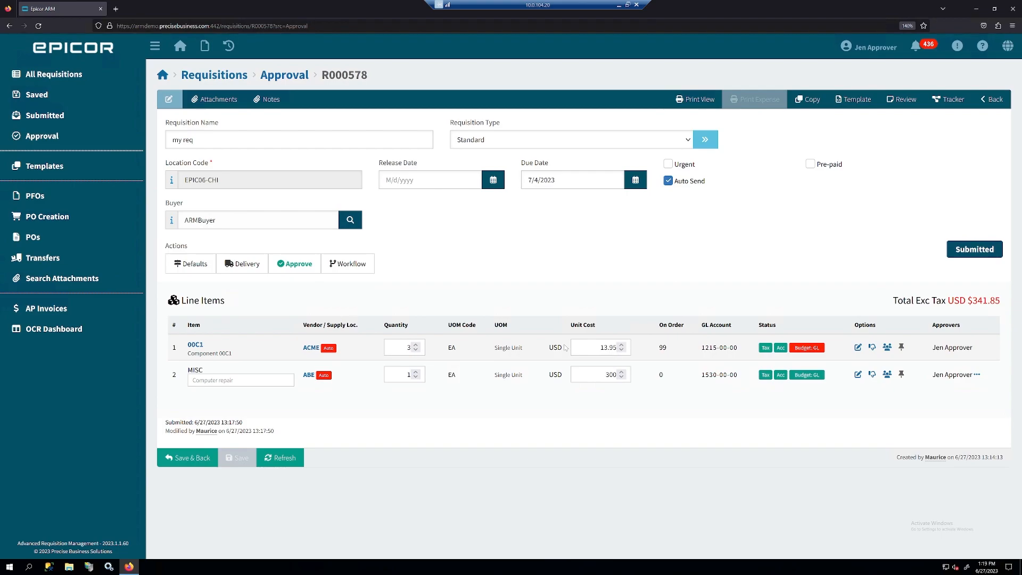
Approve the requisition as the first approver and switch to the IT manager's saved login
click(299, 266)
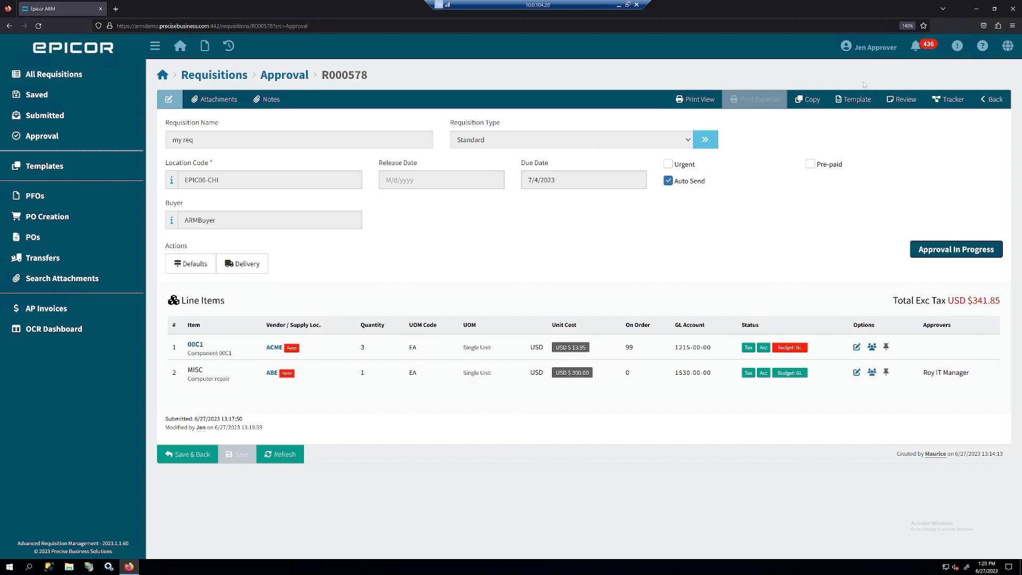
click(866, 52)
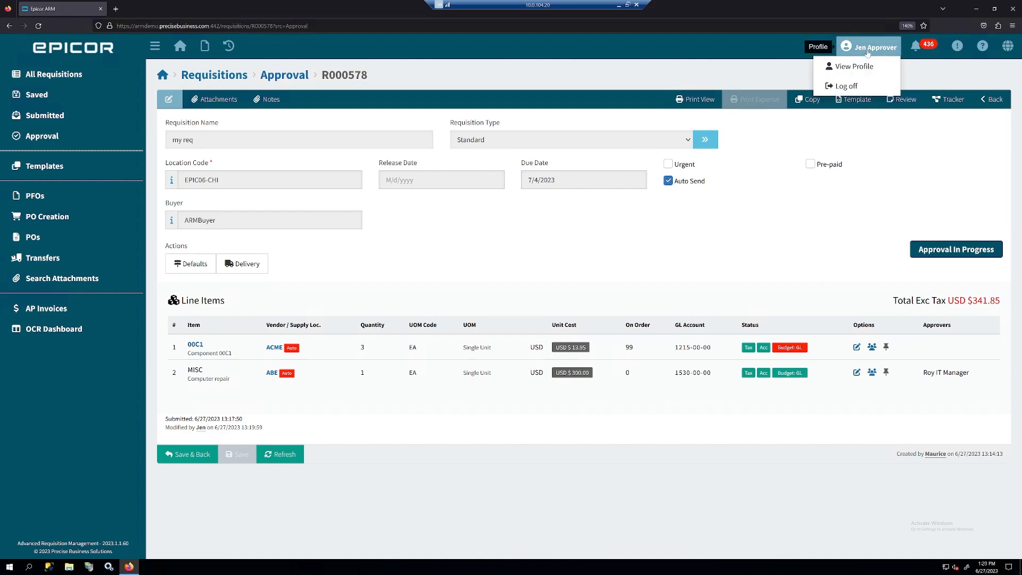
click(845, 86)
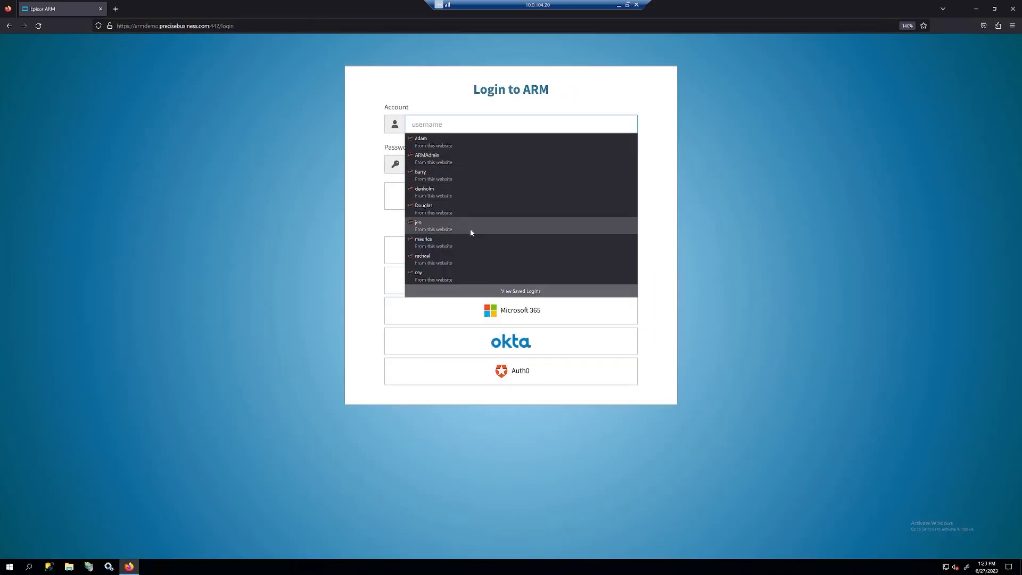
click(442, 275)
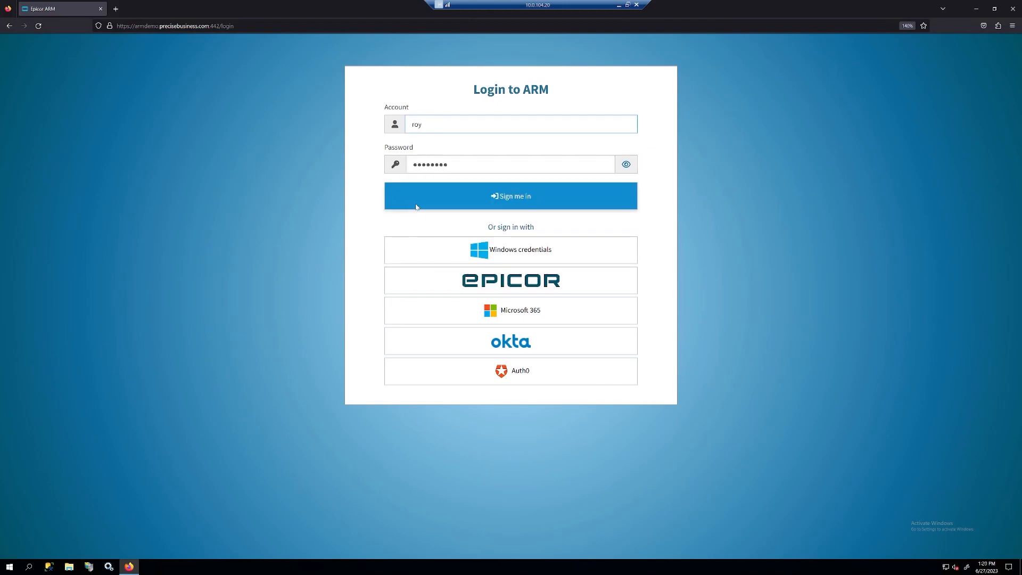
click(416, 207)
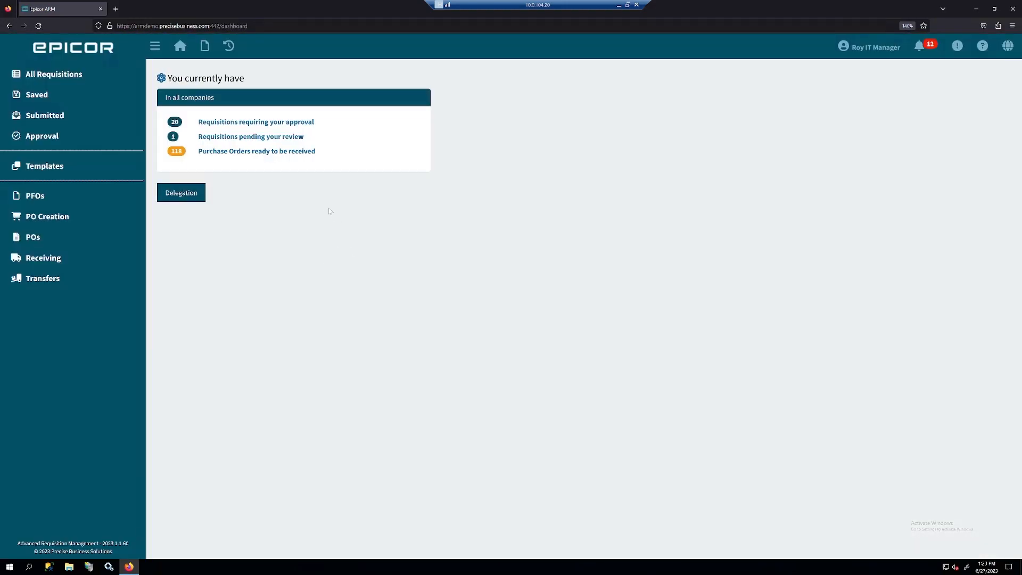
Open "my req" from the IT manager's requisitions requiring approval and approve it
drag(322, 124, 205, 125)
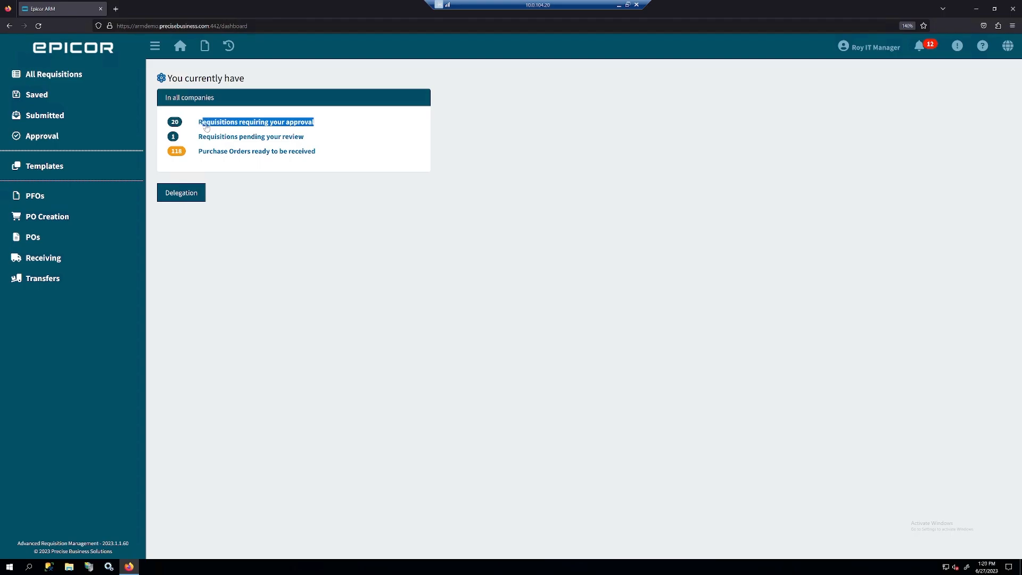
click(248, 124)
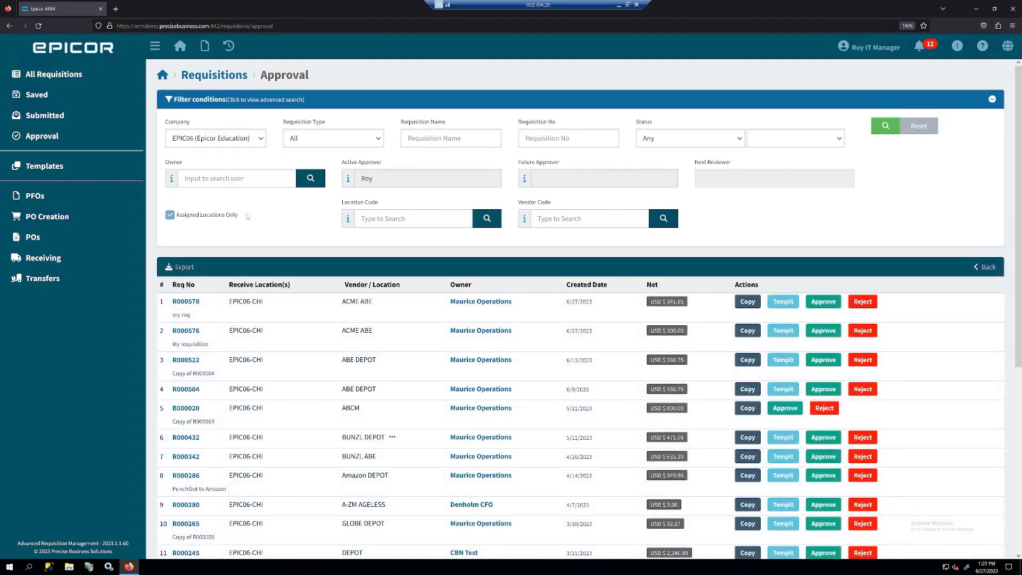
click(187, 301)
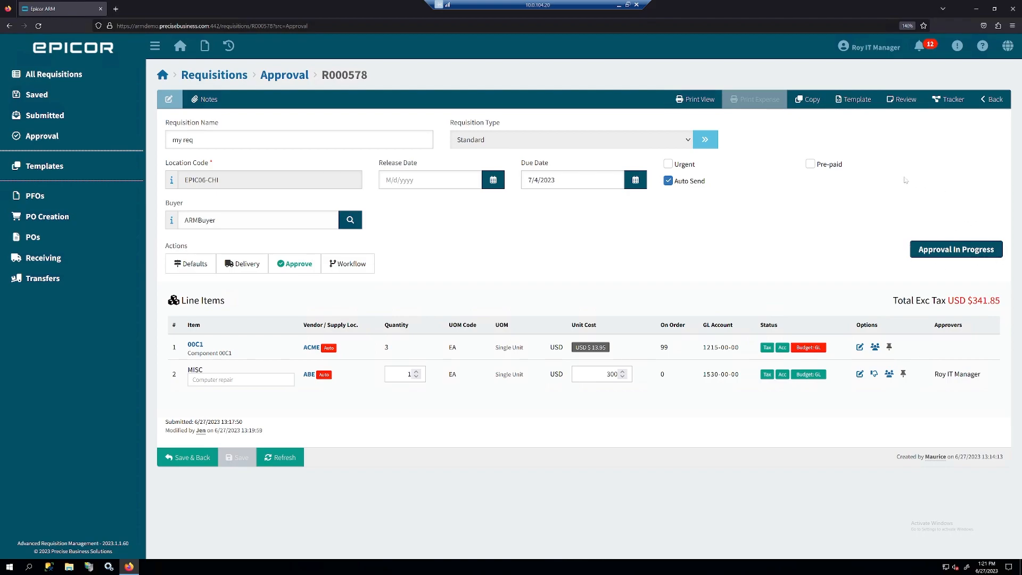
click(298, 264)
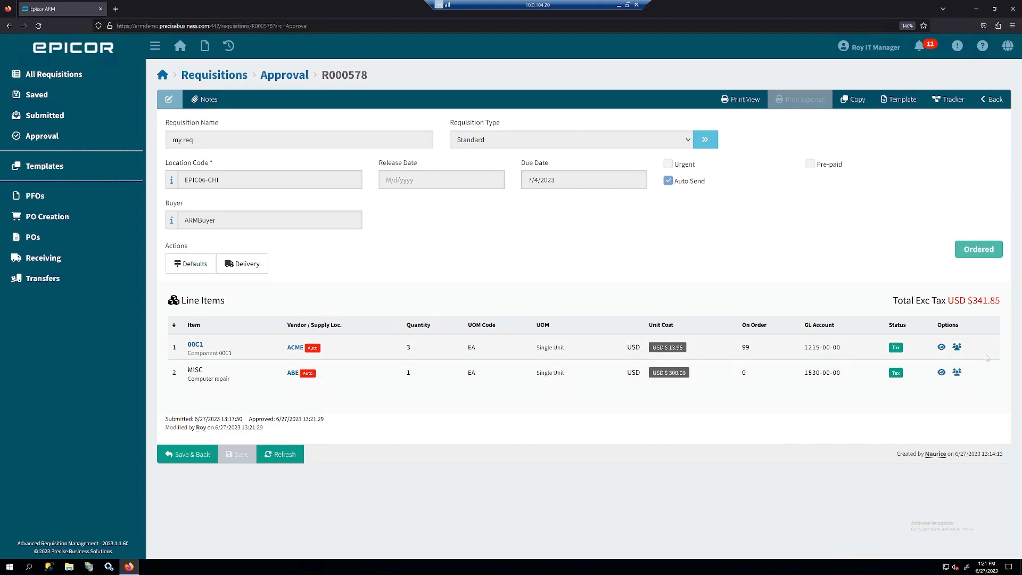
Open the requisition's tracker and view the document information of both linked purchase orders, checking each vendor code
drag(963, 254, 1002, 256)
click(948, 101)
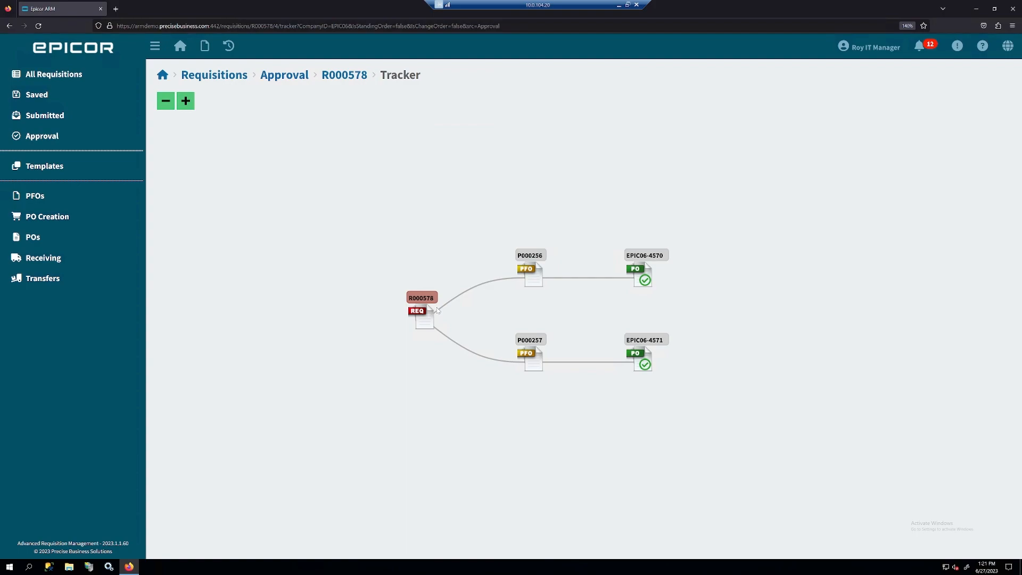
click(657, 259)
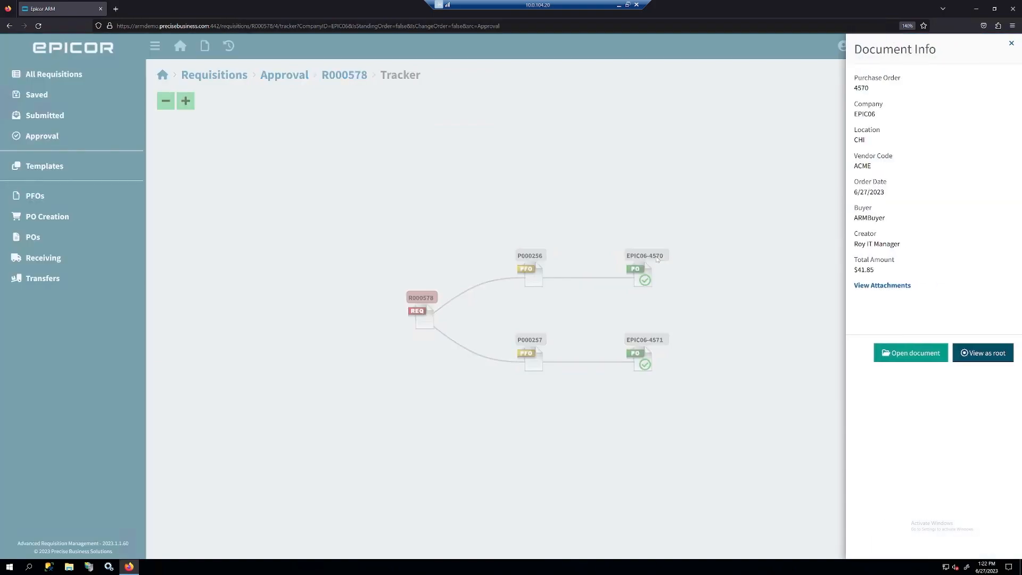
drag(875, 166, 852, 169)
click(658, 338)
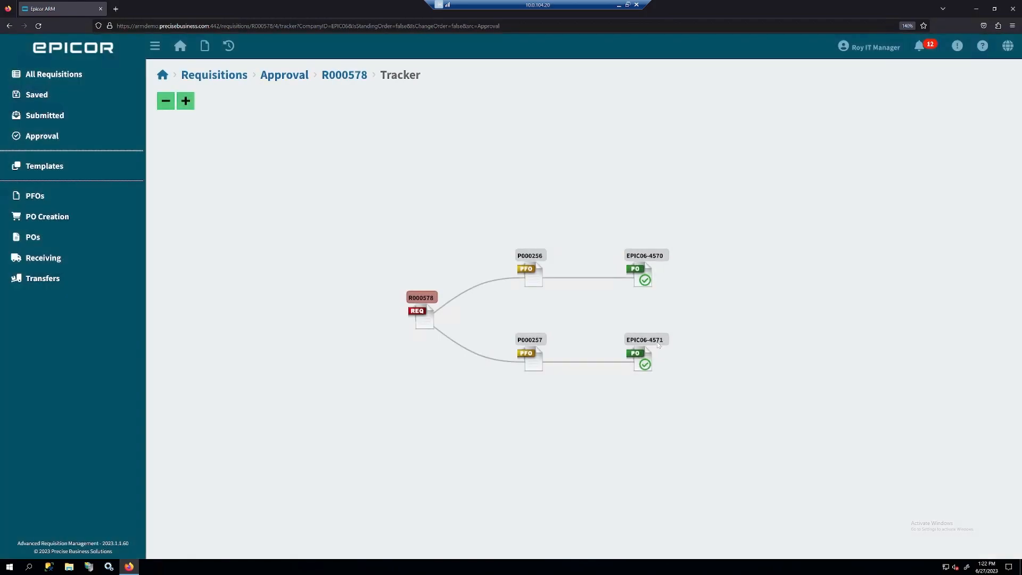
click(658, 342)
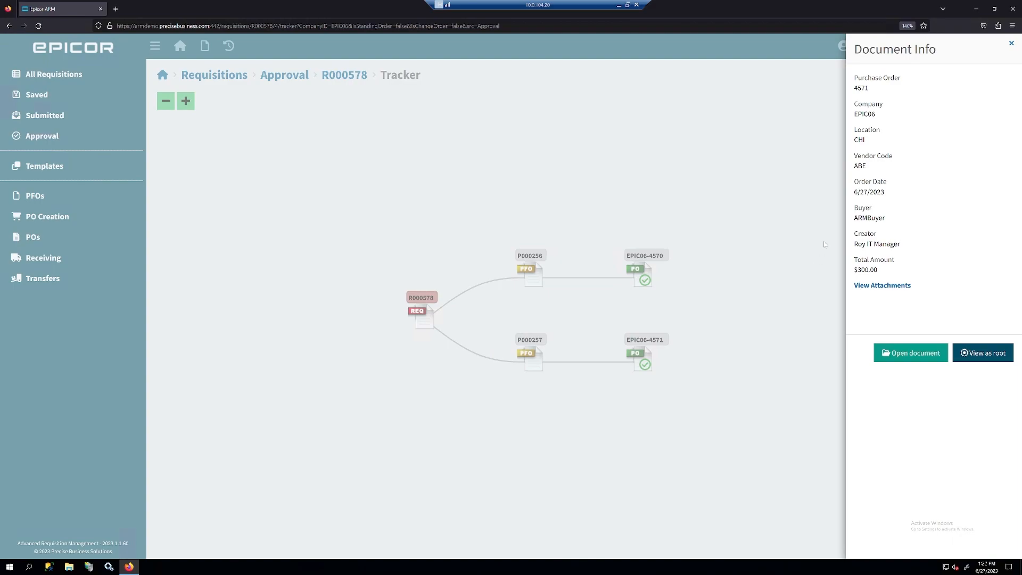
drag(875, 167, 853, 168)
click(710, 370)
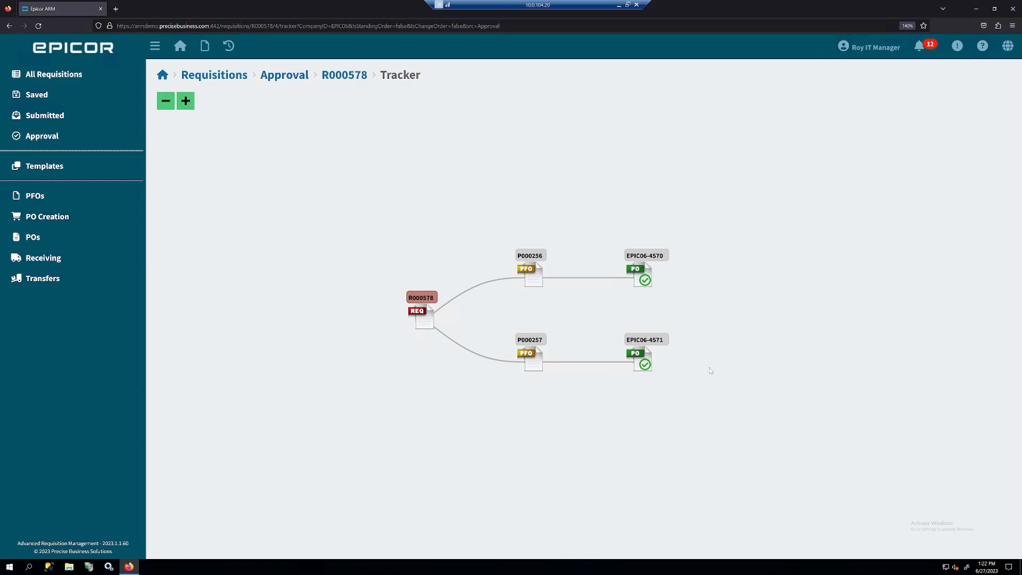
Log out of the IT manager's account and log in with the receiver's saved login
click(864, 53)
click(850, 86)
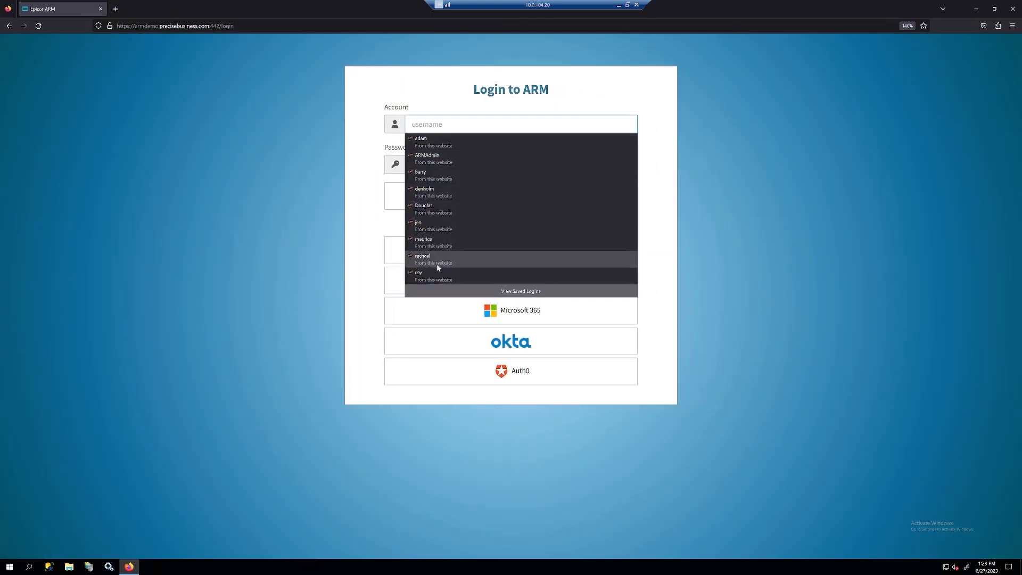
click(430, 260)
click(414, 207)
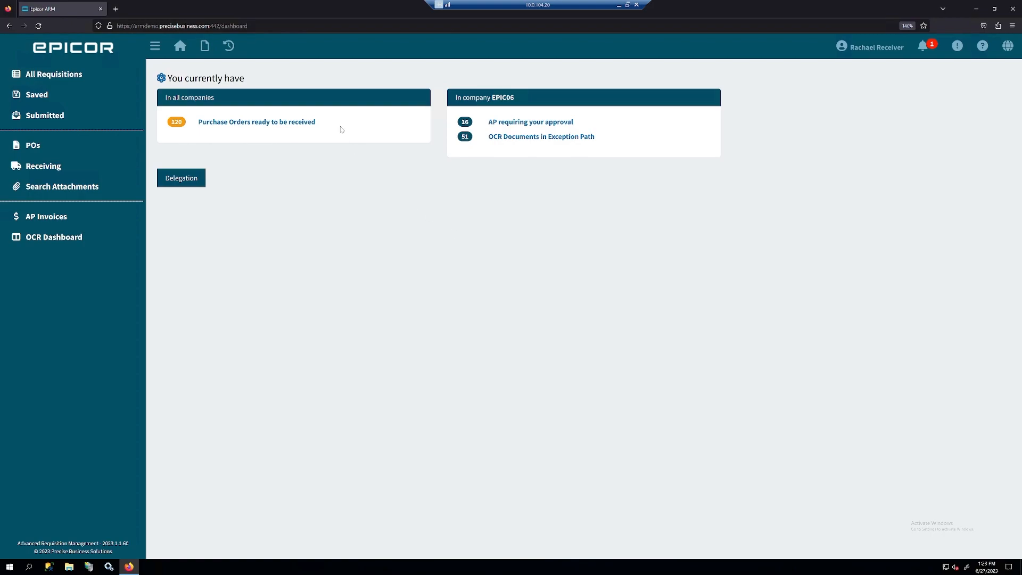
List the purchase orders ready to be received and open the ACME order dated 6/27/2023
mouse_move(321, 129)
mouse_down()
mouse_move(204, 133)
mouse_move(314, 133)
mouse_up()
click(314, 133)
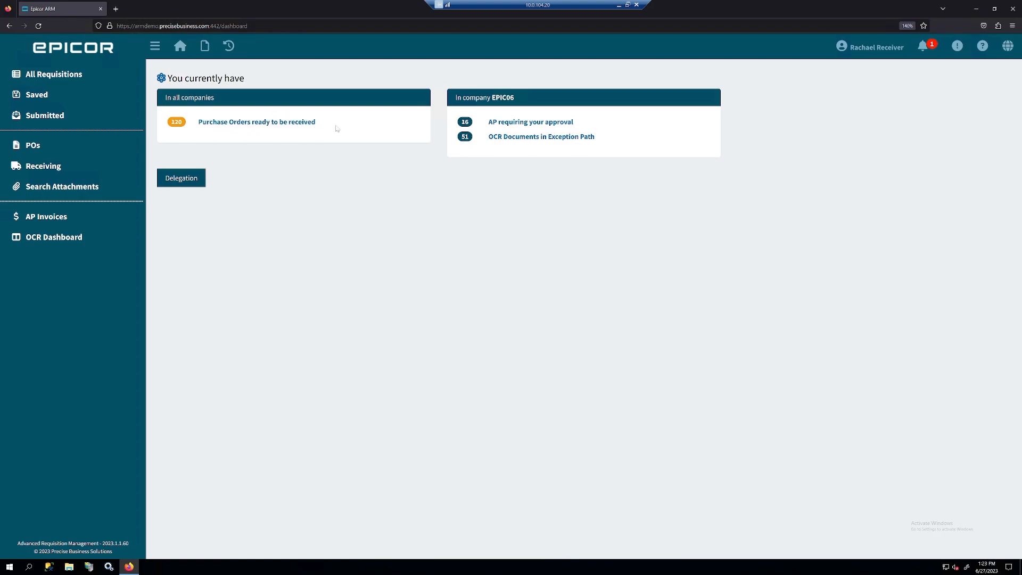
click(242, 126)
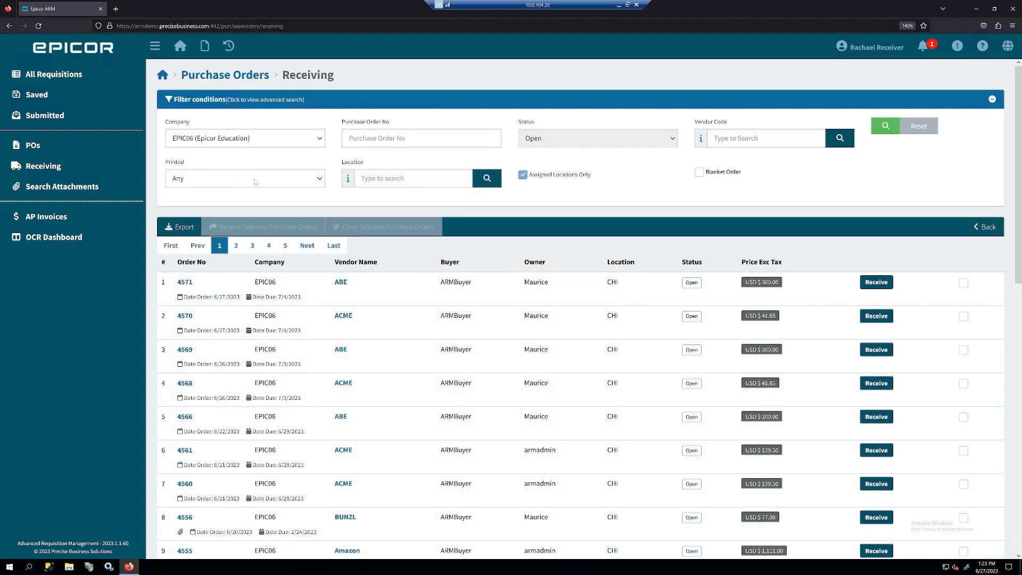
mouse_move(375, 323)
mouse_down()
mouse_move(252, 323)
mouse_move(366, 323)
mouse_up()
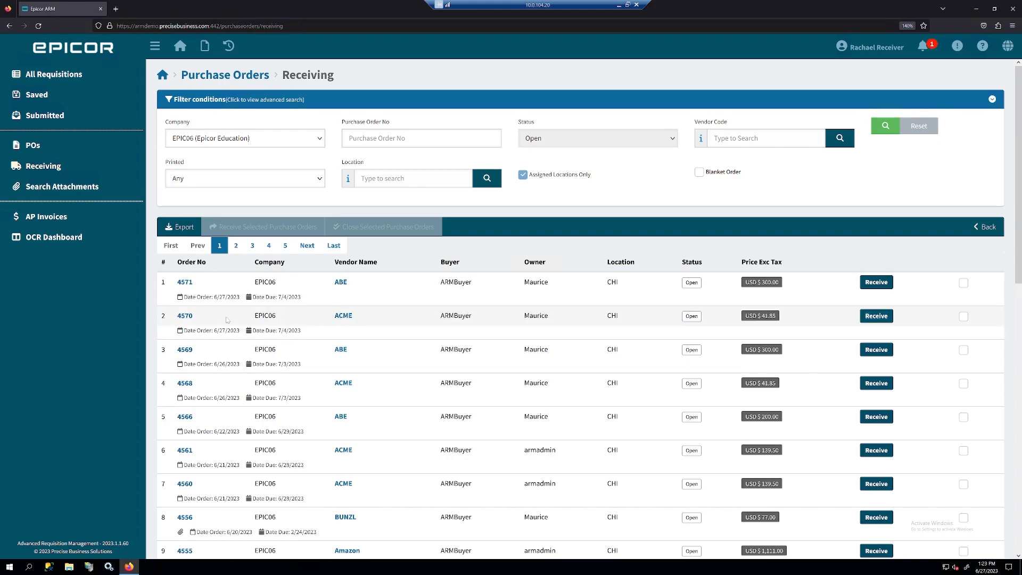
click(184, 317)
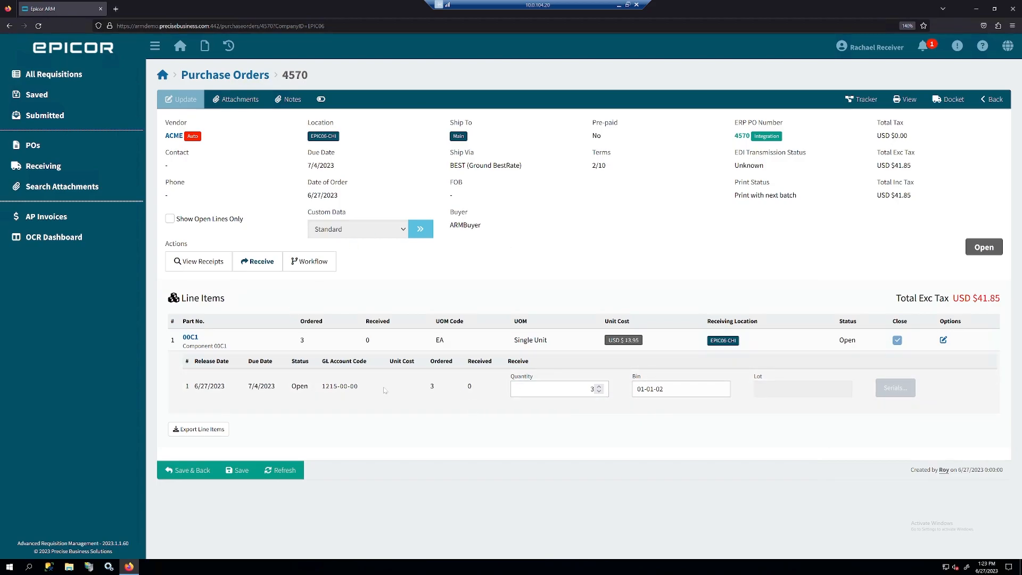
Receive the full ordered quantity of 3 for part 00C1 with a receive date of 6/27/2023, leaving the receipt note blank
double_click(431, 387)
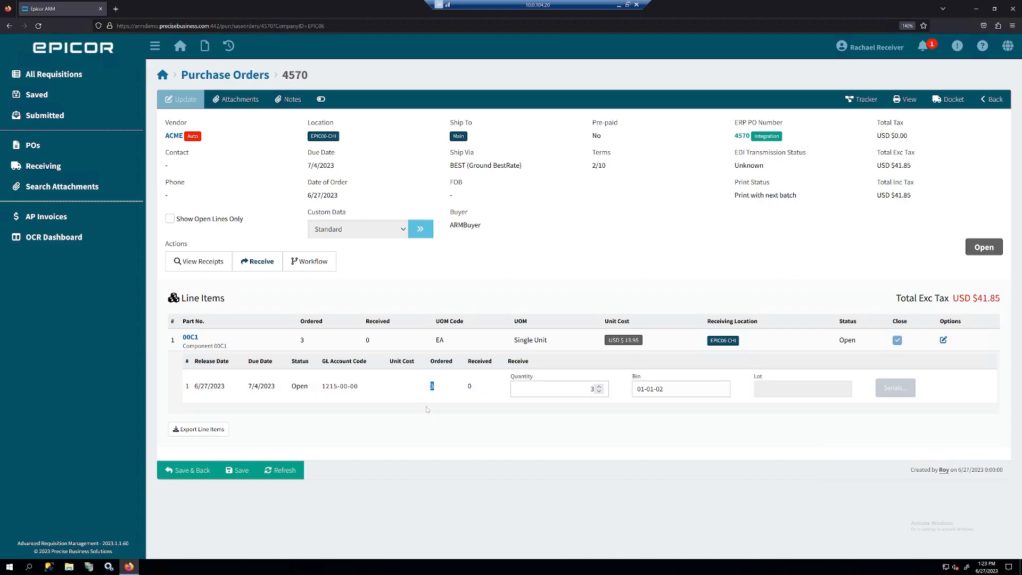
key(Tab)
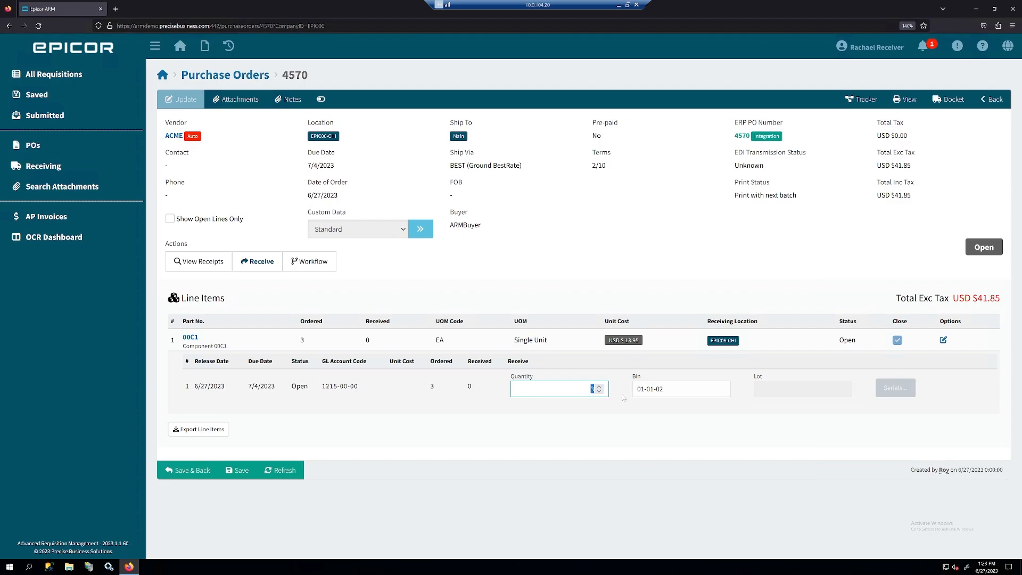
click(591, 390)
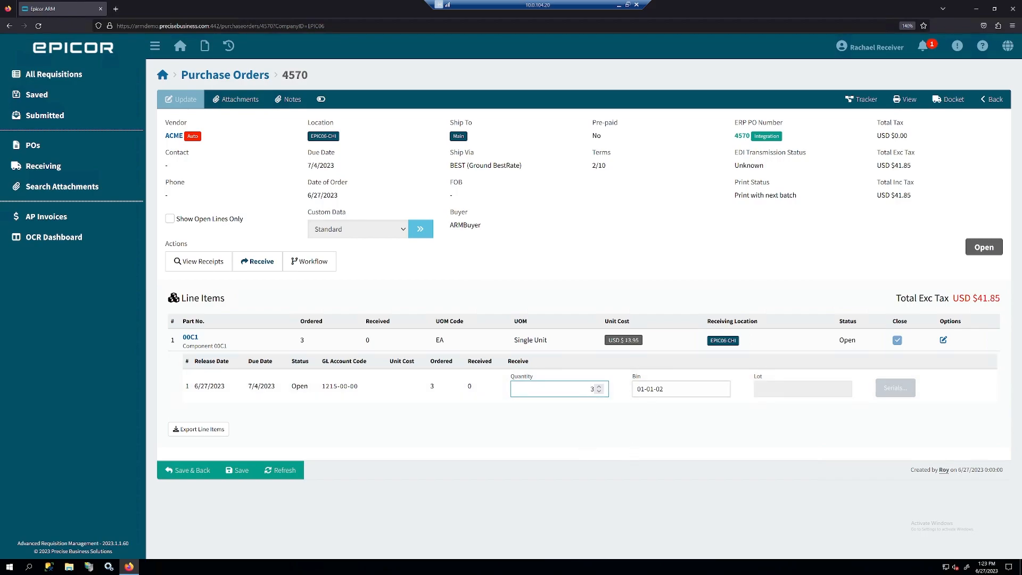
click(252, 266)
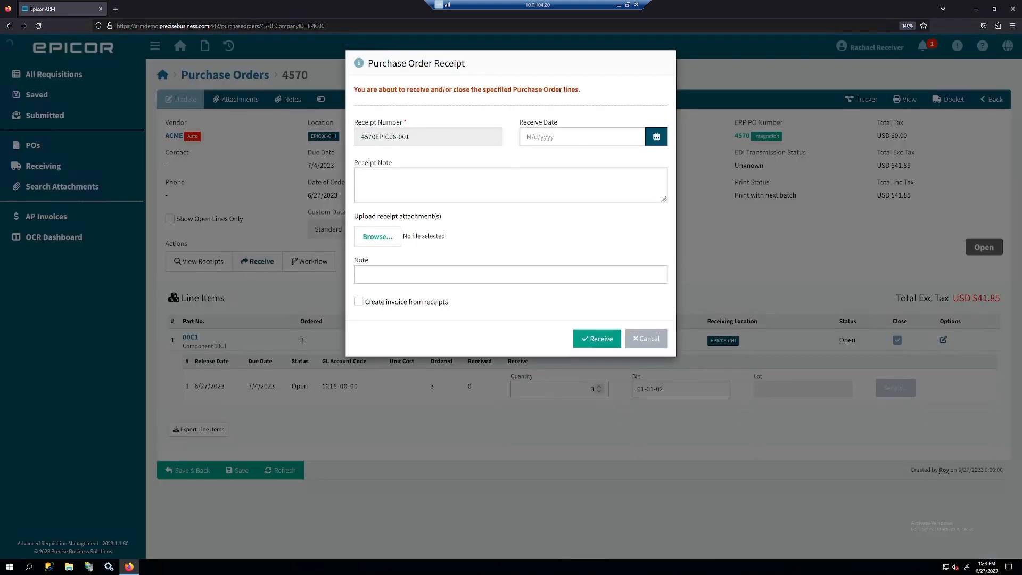
click(658, 137)
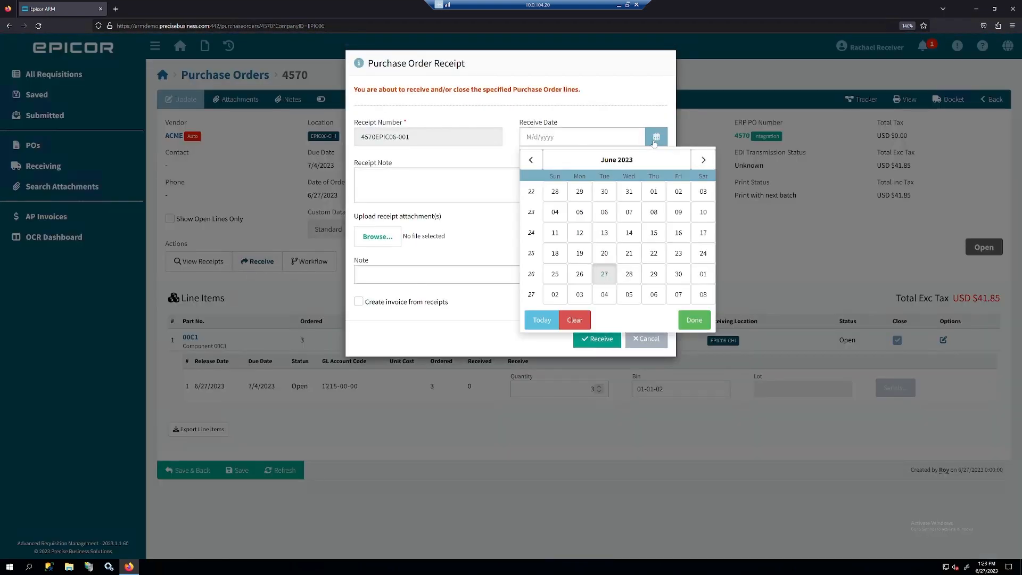
click(604, 274)
click(421, 184)
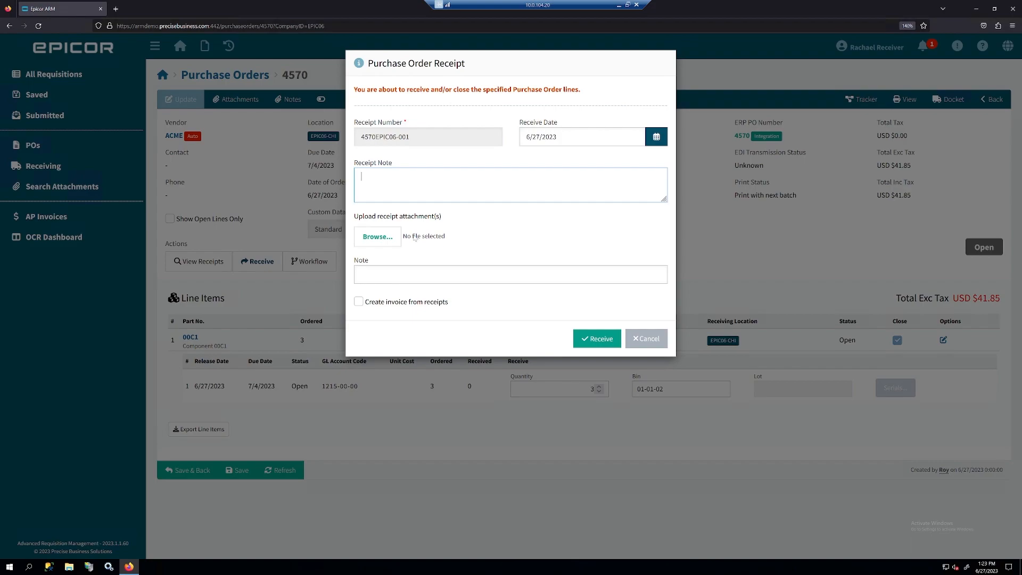
click(600, 343)
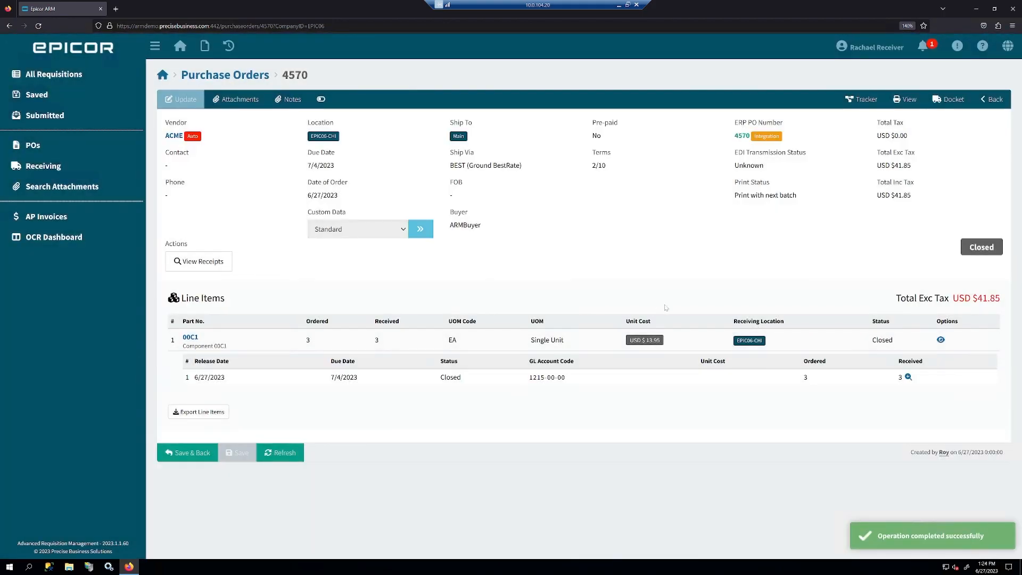
drag(956, 253, 977, 247)
click(904, 266)
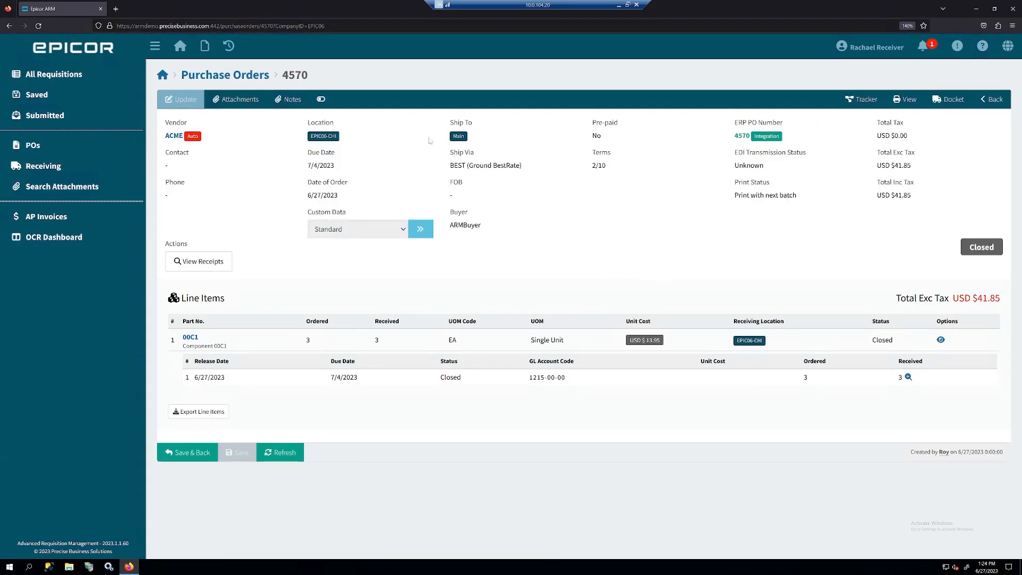
Switch to Kinetic's Purchase Order Tracker and look up the received ACME order by its ERP PO number
drag(734, 123, 790, 136)
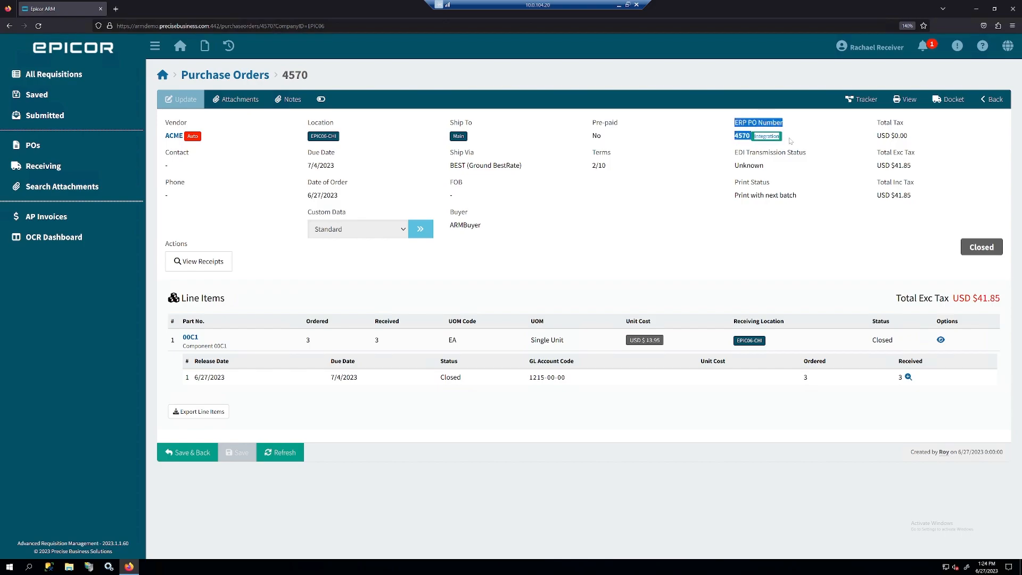
click(780, 145)
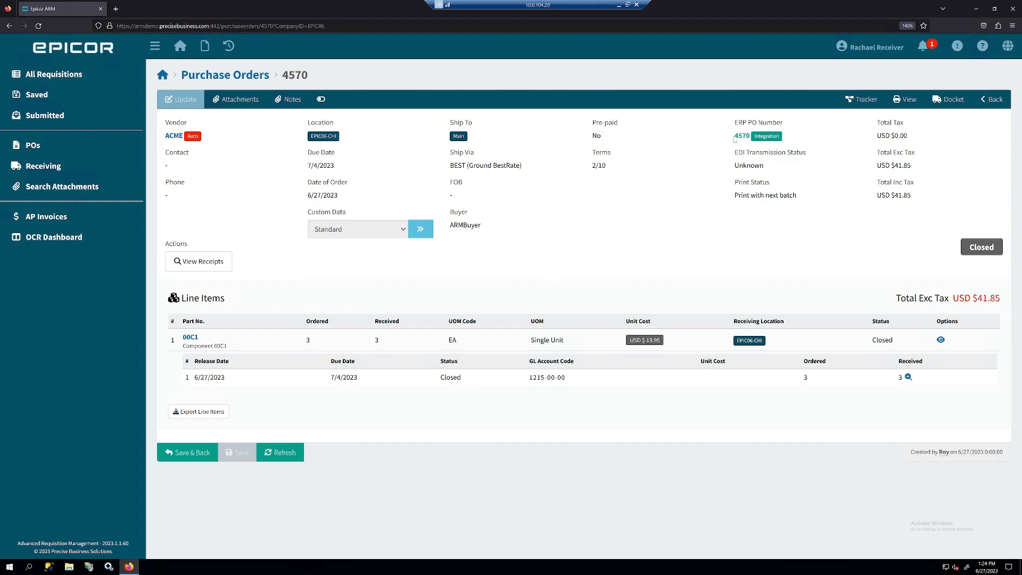
drag(735, 136, 750, 136)
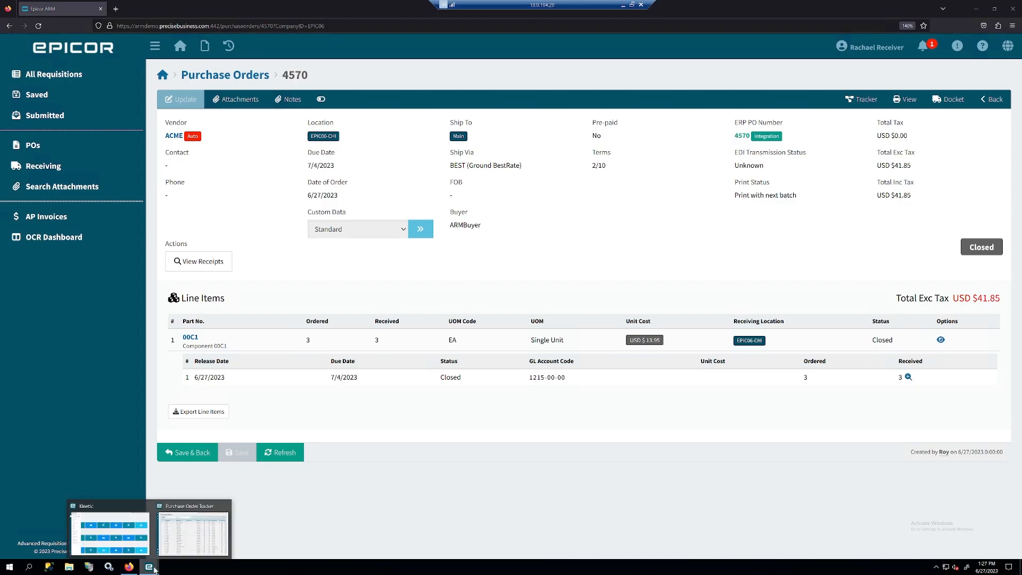
click(204, 534)
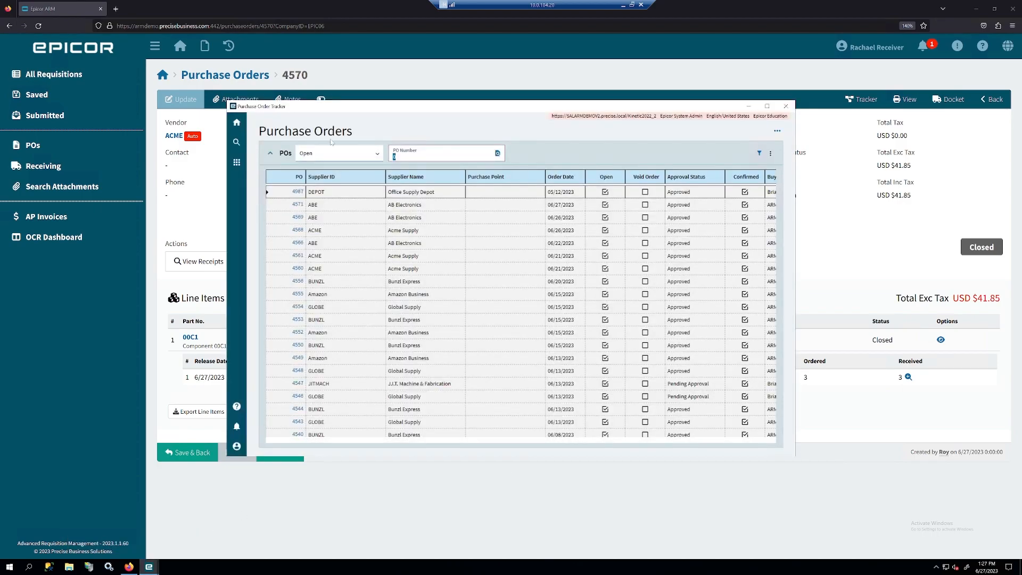
text(4570)
key(Return)
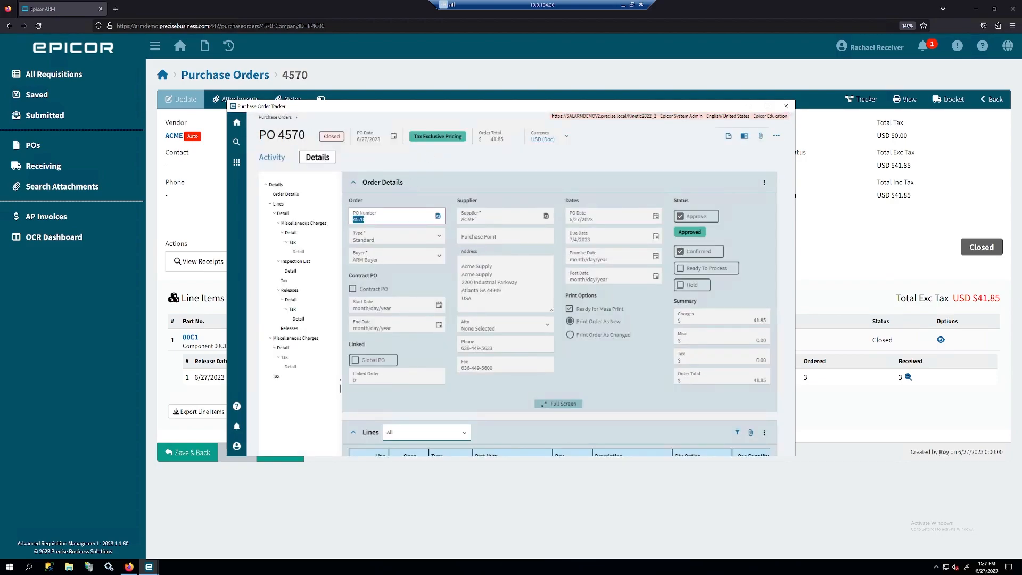
click(707, 237)
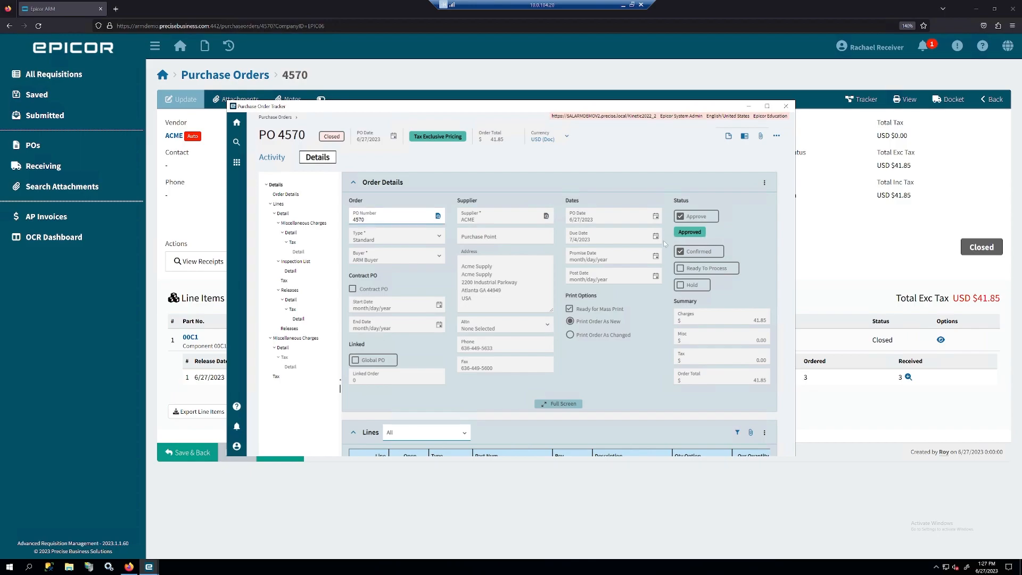